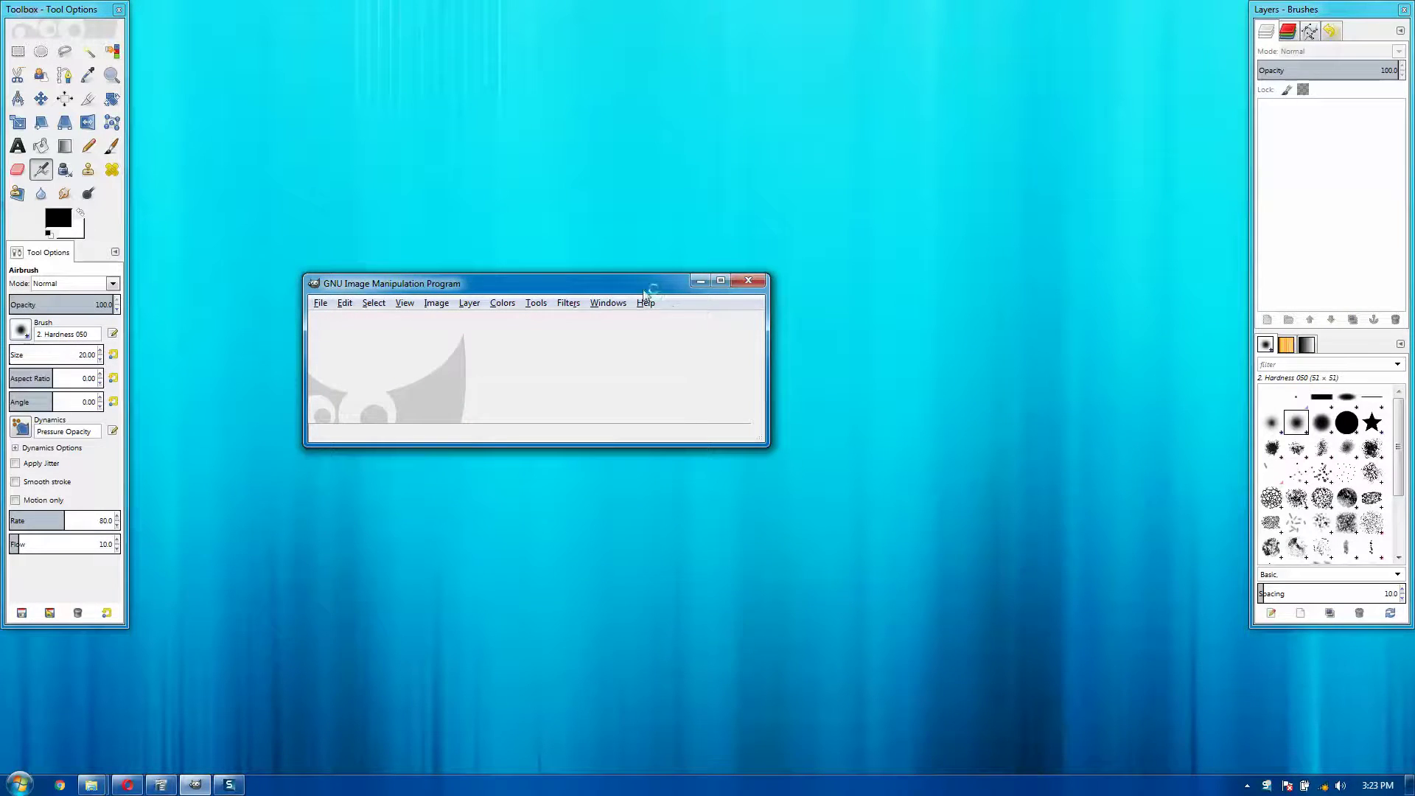
- Switch the workspace to a maximized single-window layout and close the program
left_click_drag(628, 288, 830, 190)
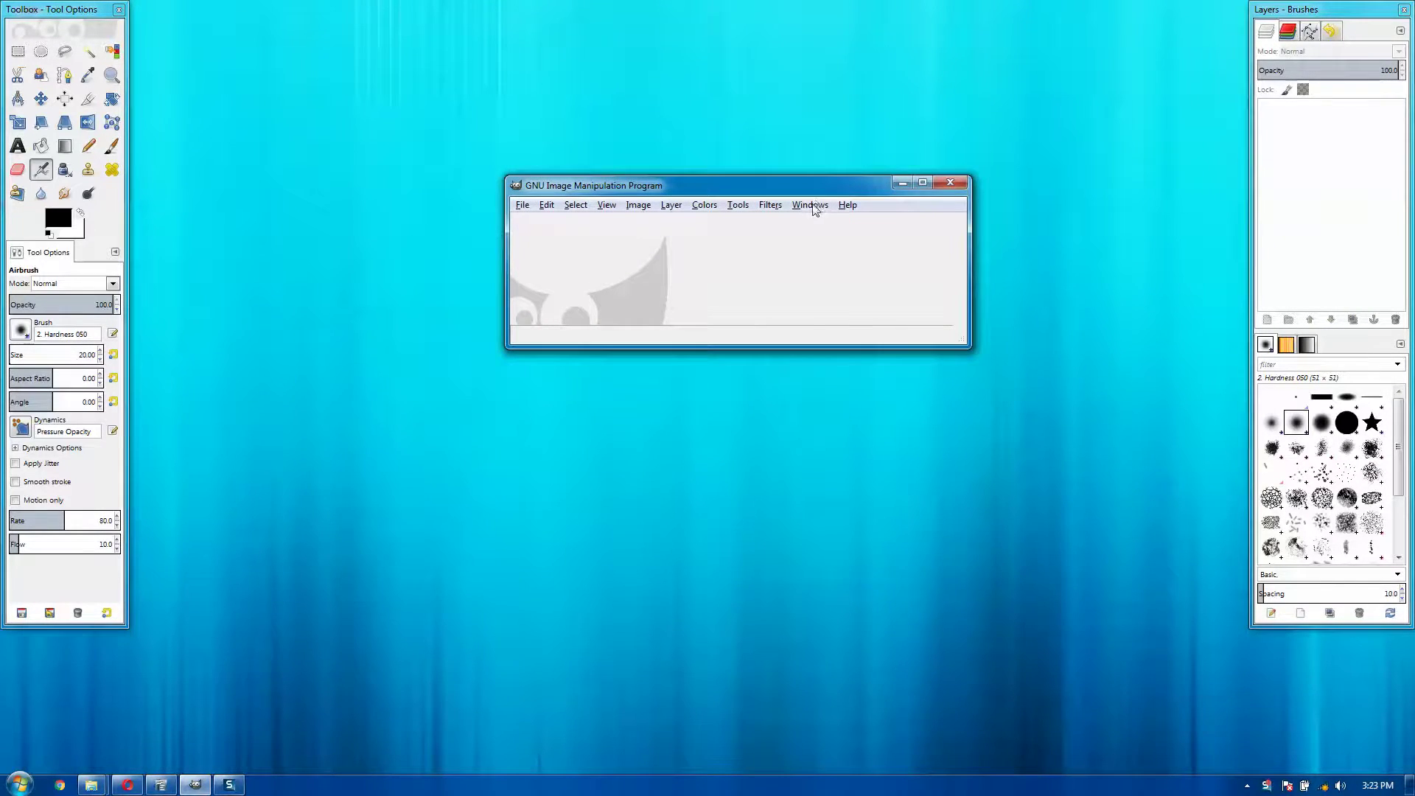
left_click(814, 205)
left_click(830, 320)
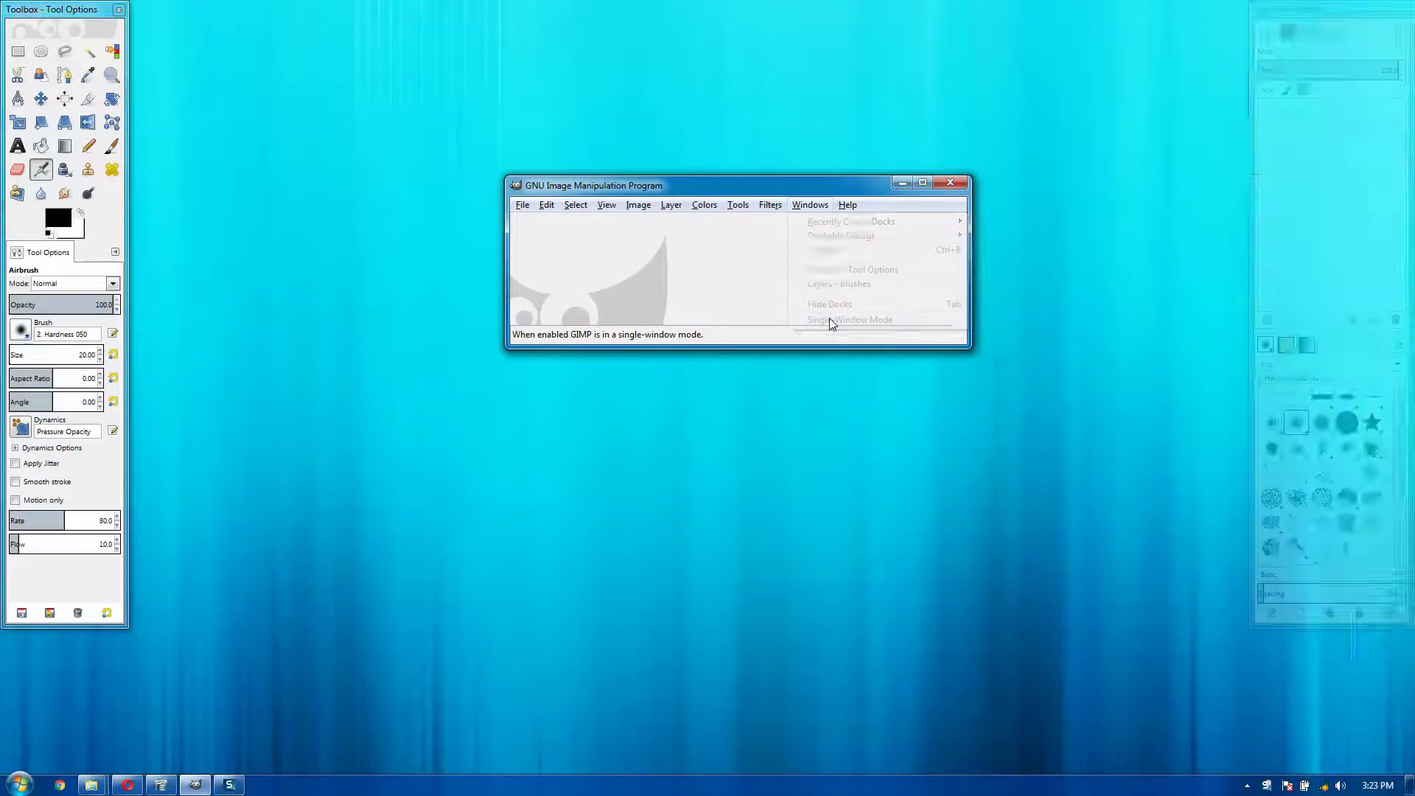
left_click_drag(877, 193, 661, 89)
double_click(663, 73)
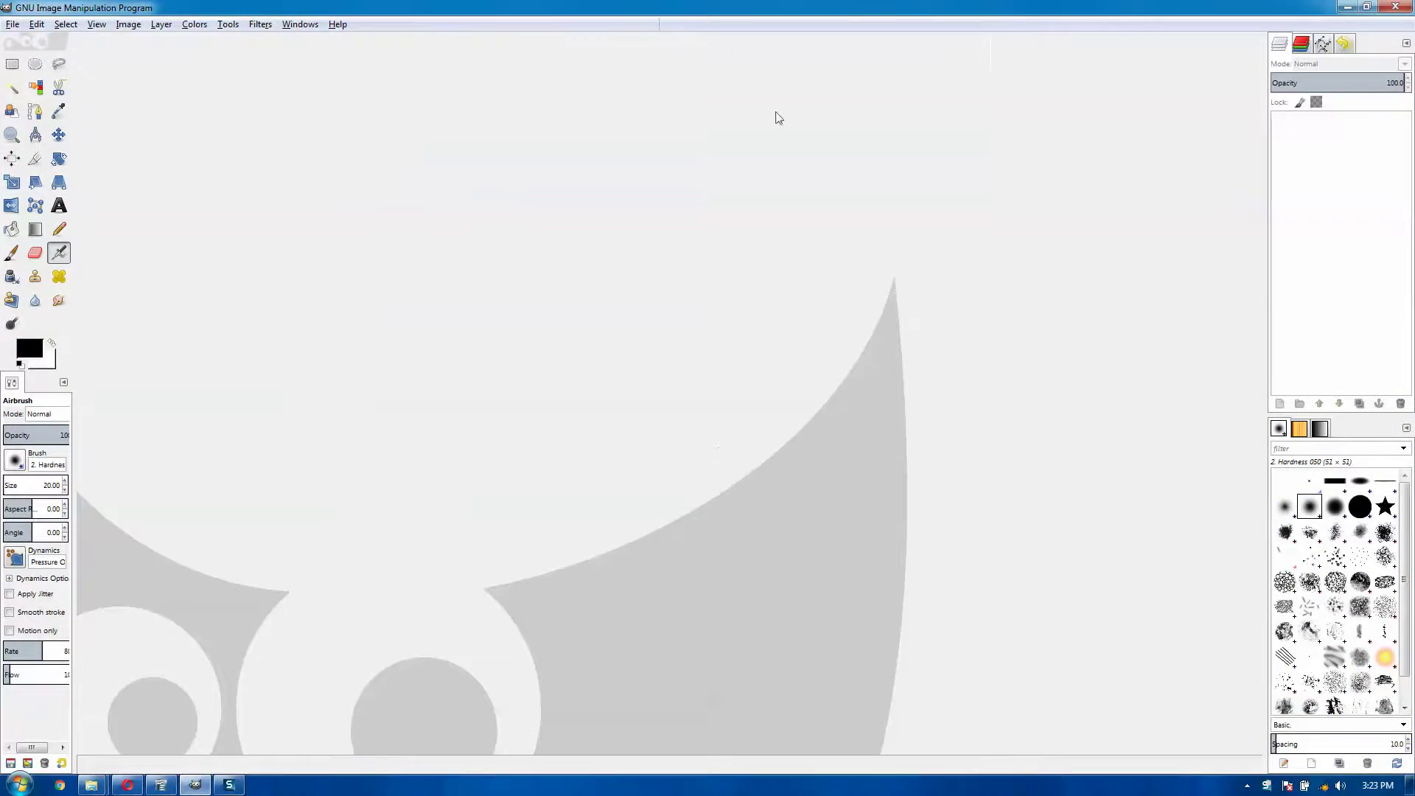
left_click(1396, 6)
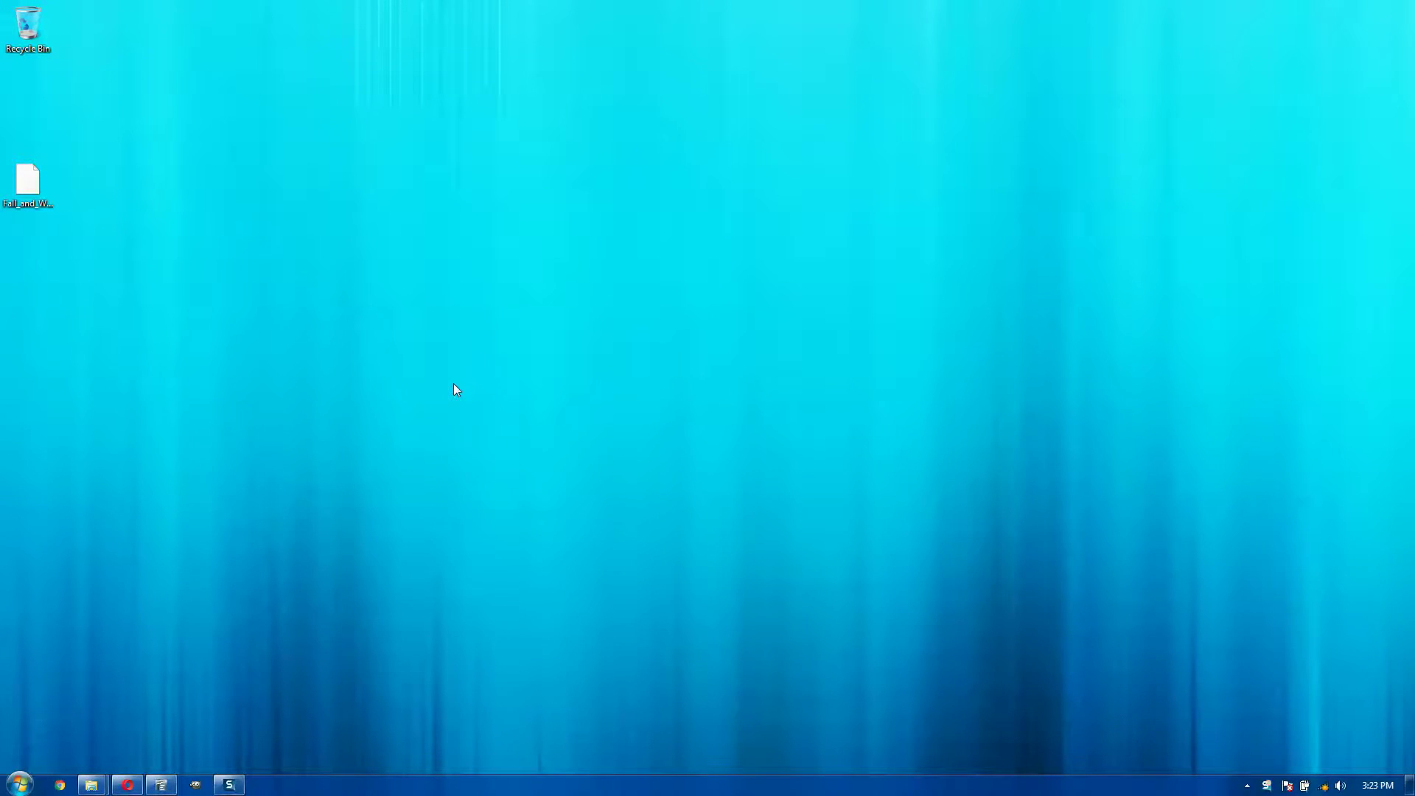
- Check the Gimp 2.8 Photoshop Tweaks download page in the browser and extract the downloaded zip in place with 7-Zip
left_click(127, 785)
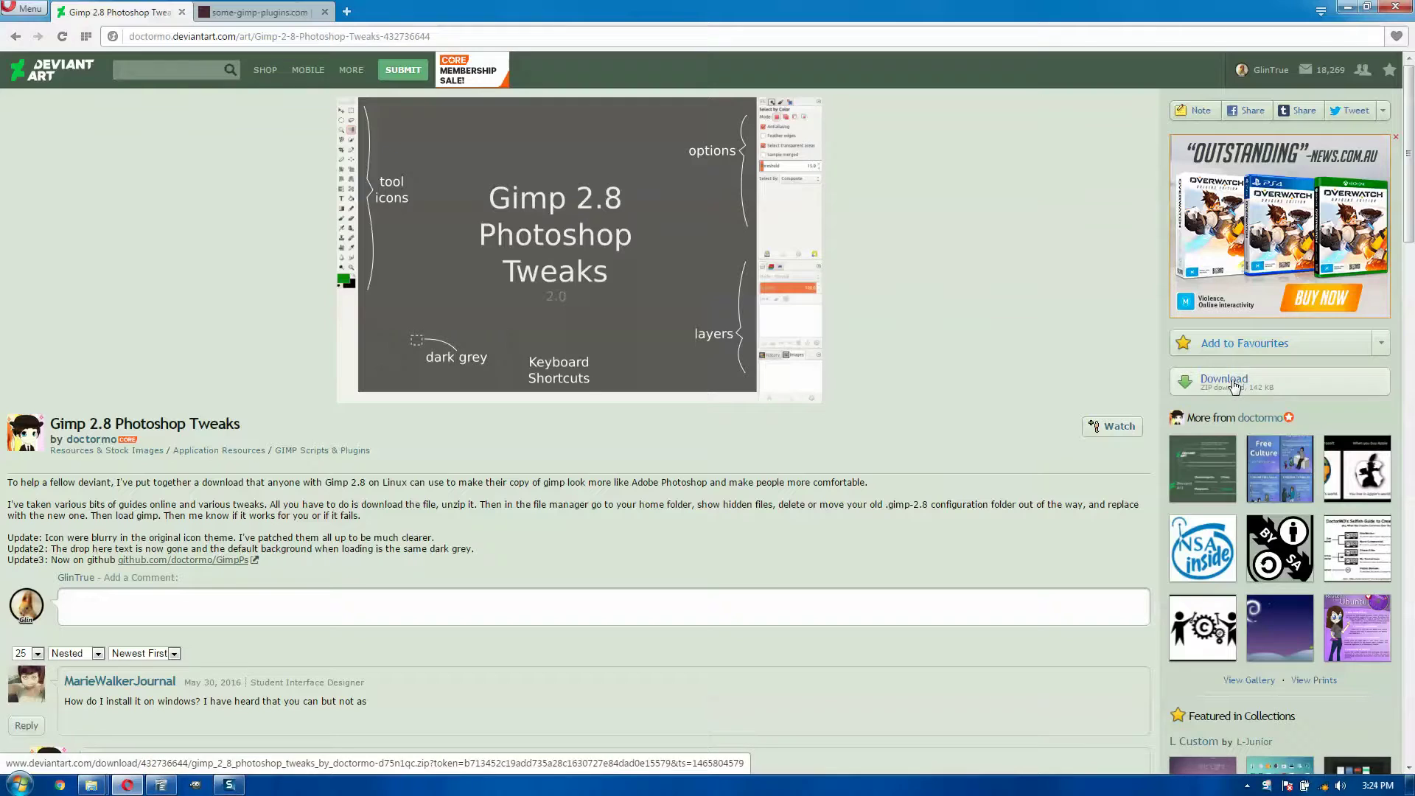
left_click(1348, 7)
left_click(92, 785)
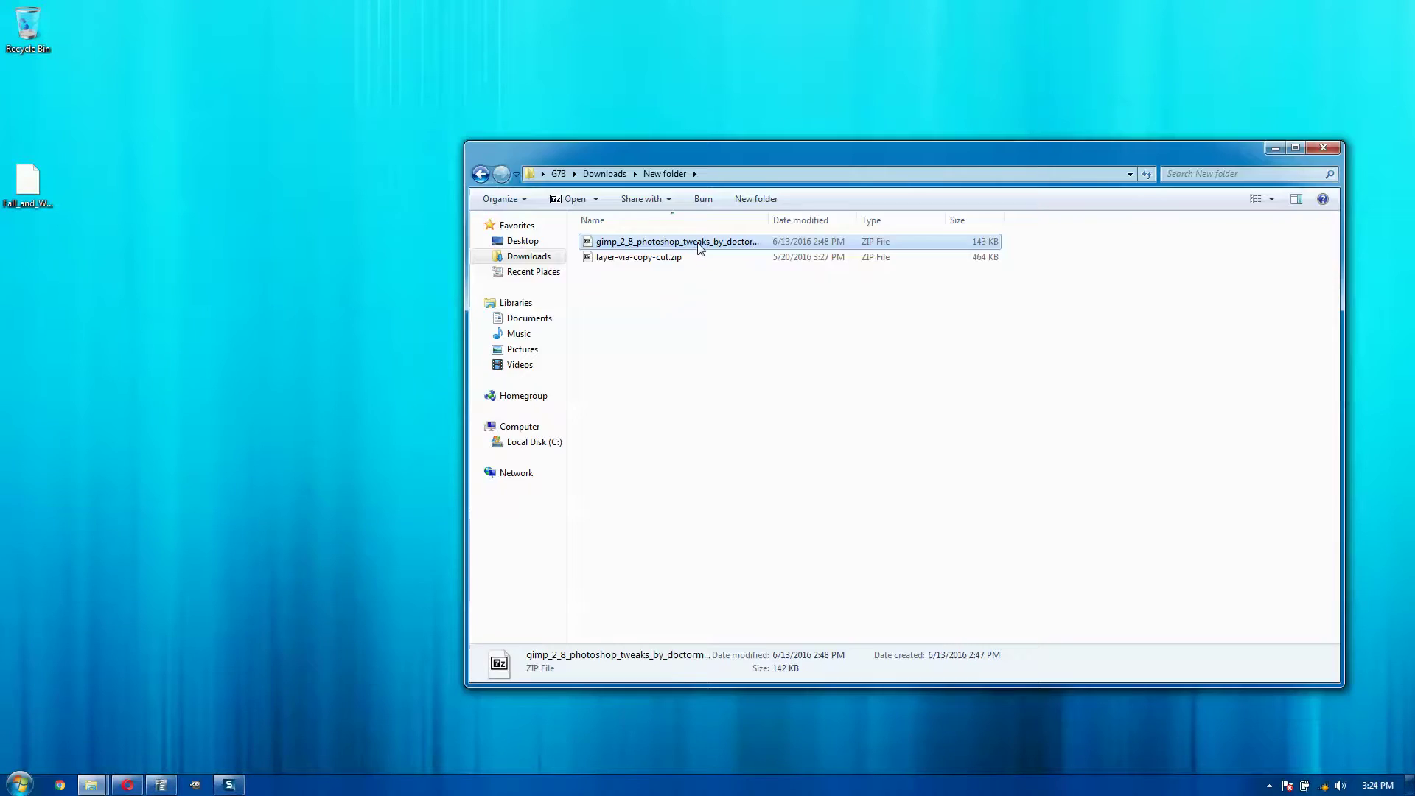
right_click(699, 247)
mouse_move(789, 270)
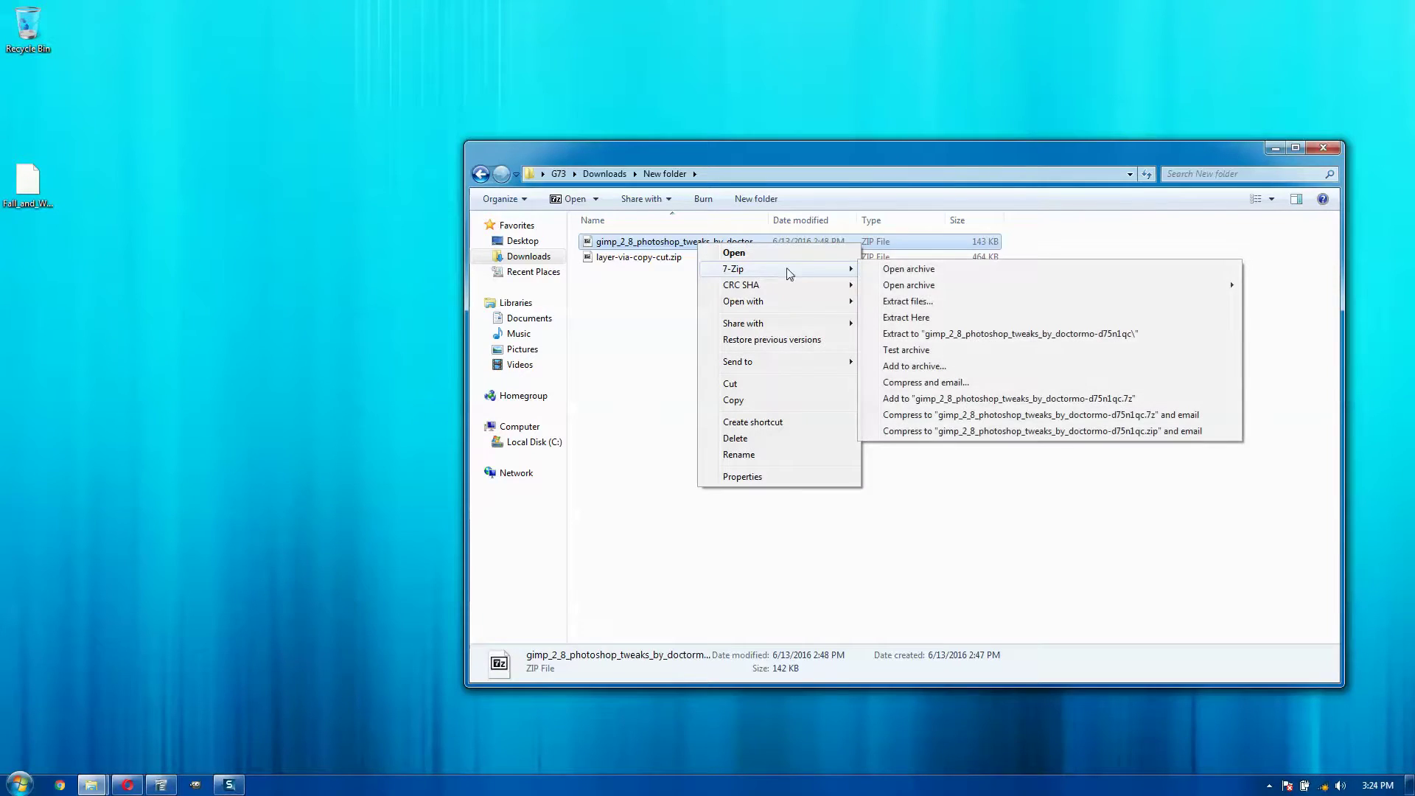
left_click(938, 321)
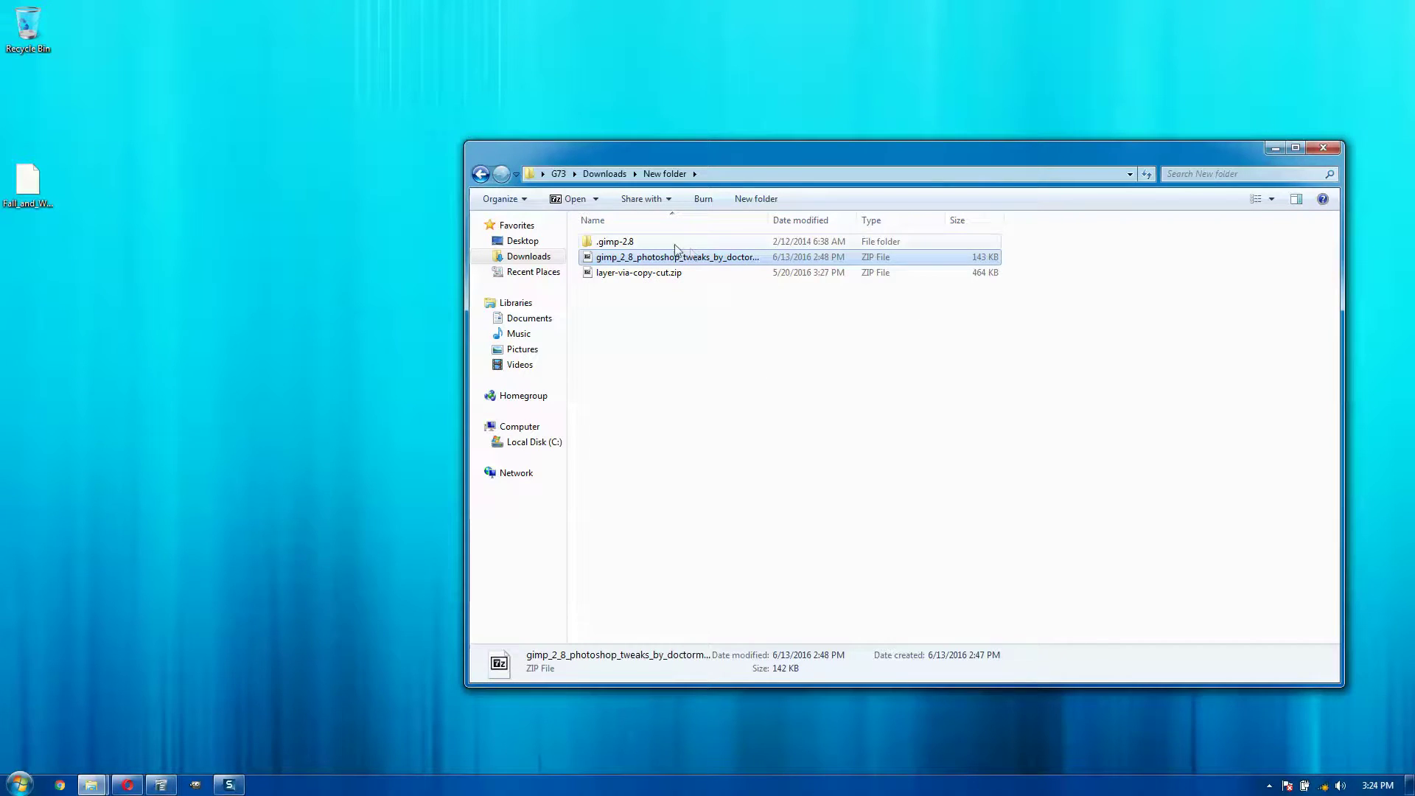
- Select the extracted .gimp-2.8 folder and locate the existing .gimp-2.8 folder in the user's home folder in a second Explorer window
left_click(671, 243)
mouse_move(91, 785)
left_click(255, 711)
left_click(140, 185)
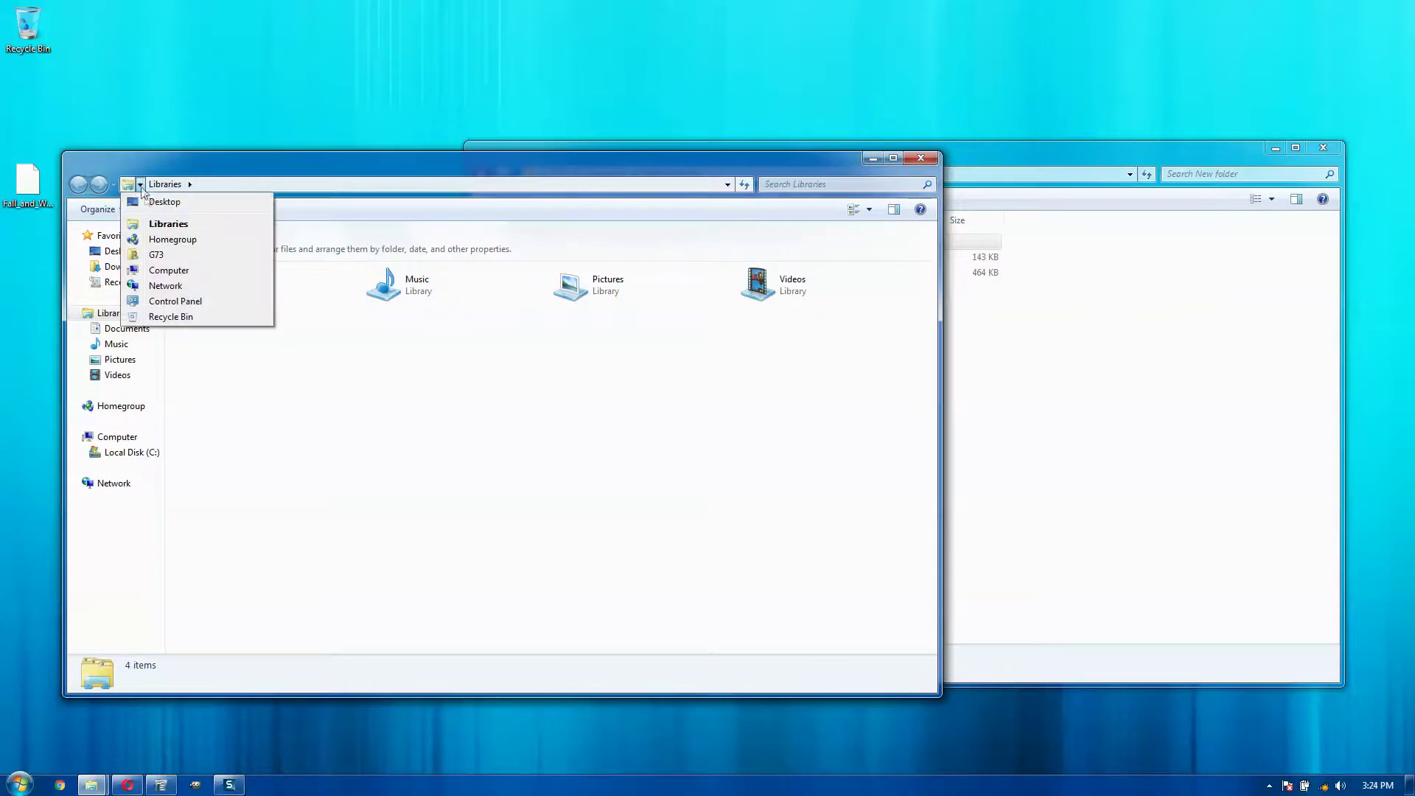
left_click(156, 255)
left_click(206, 260)
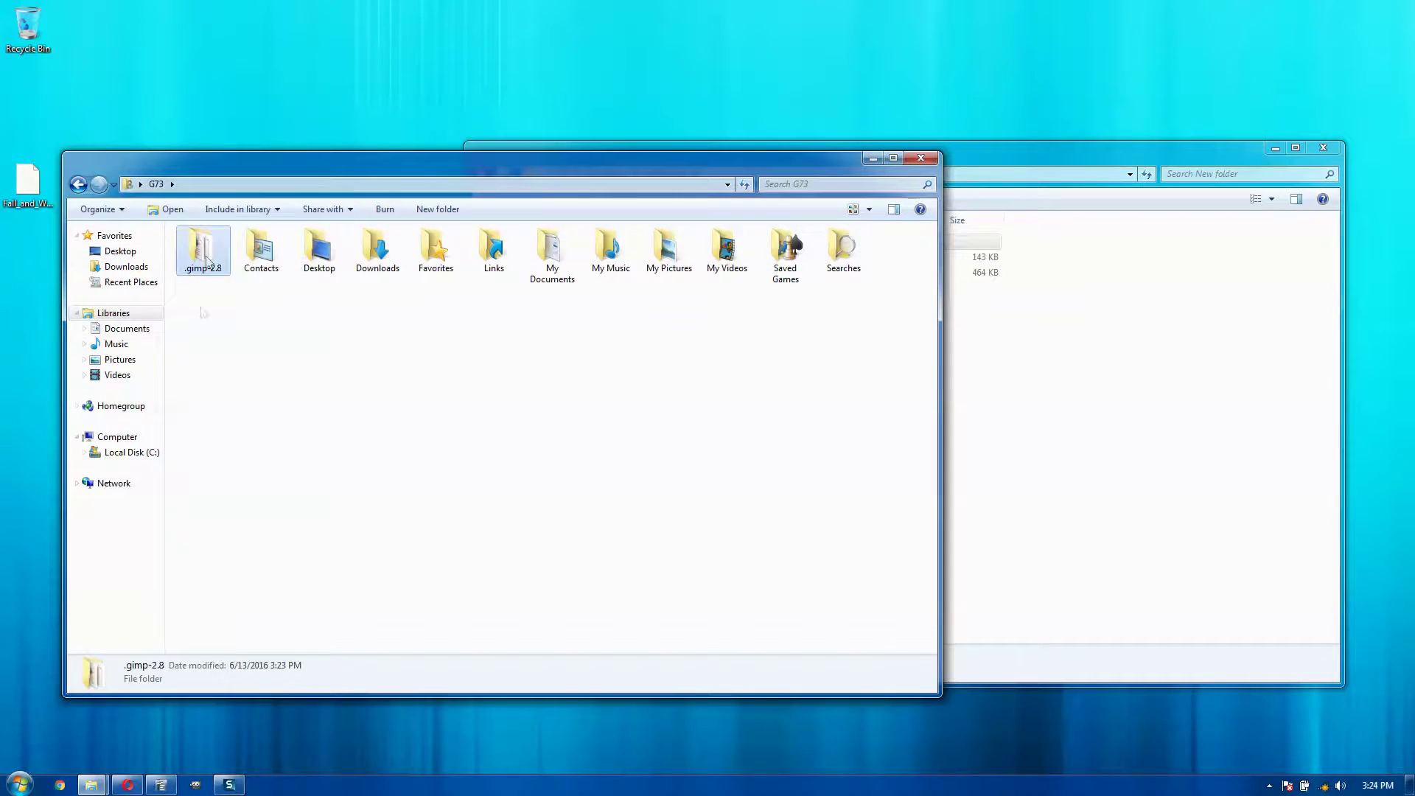
left_click(200, 301)
left_click(199, 270)
left_click(200, 292)
- Review the hidden files and folders setting in the folder view options
left_click(109, 211)
left_click(147, 357)
left_click(139, 246)
left_click(155, 452)
left_click(146, 441)
left_click(213, 545)
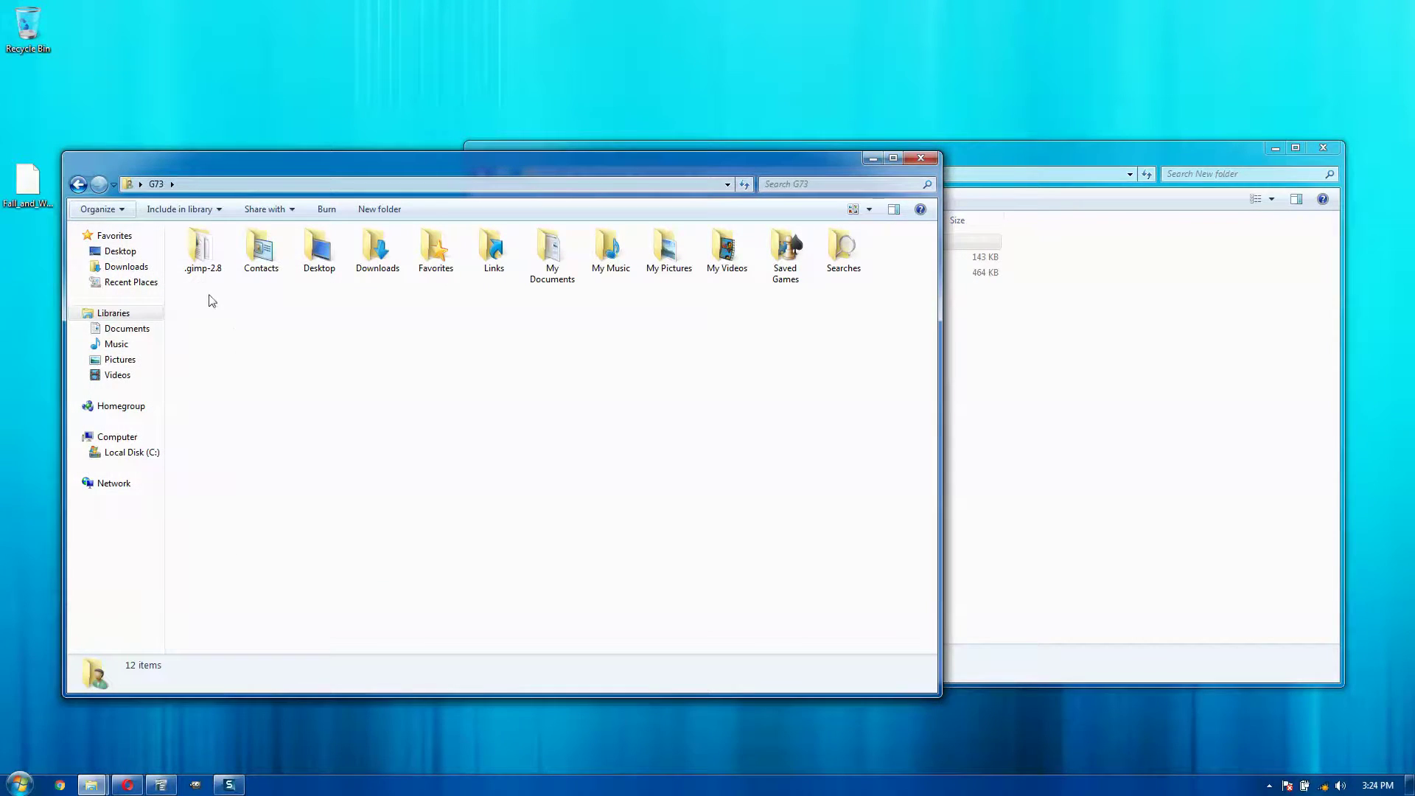
left_click(218, 276)
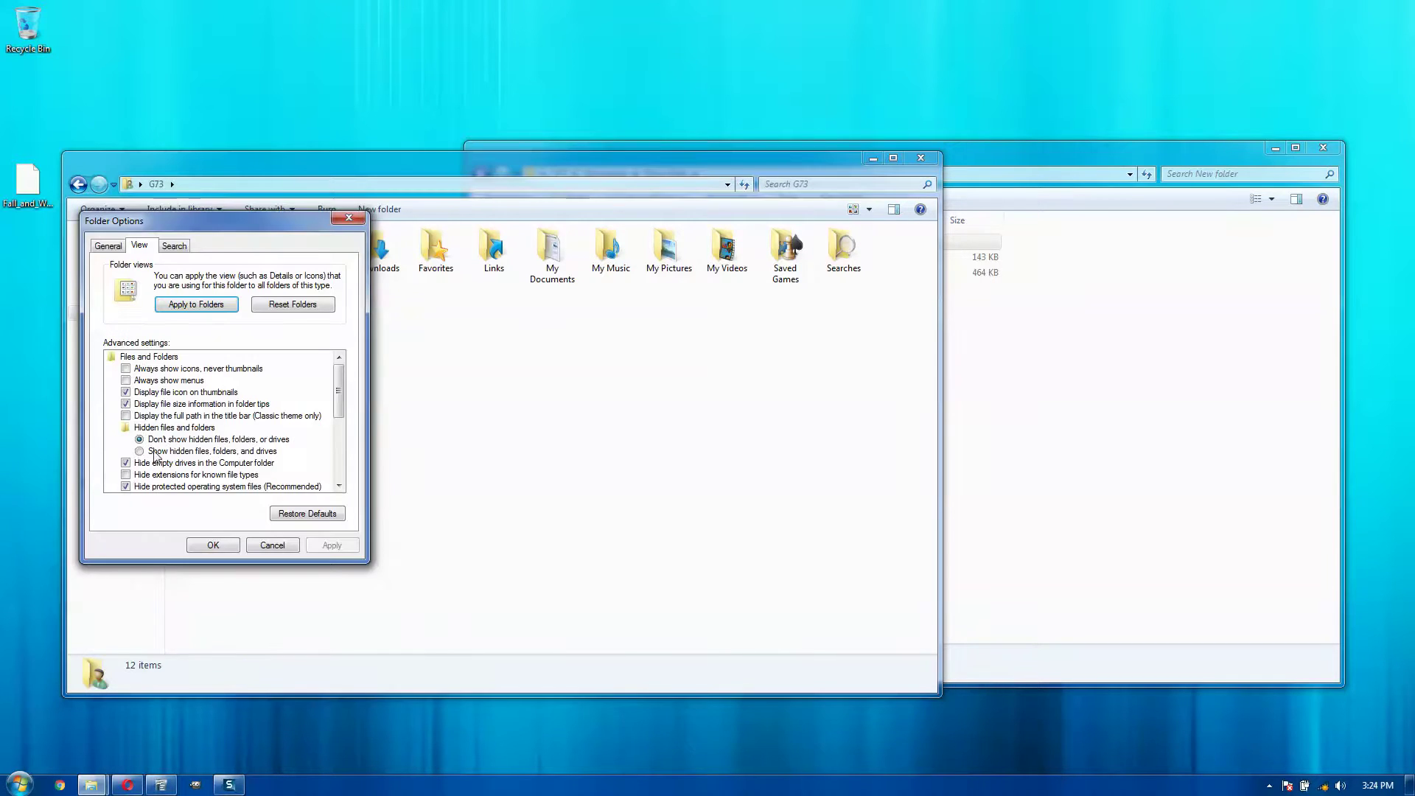
left_click(155, 452)
left_click(145, 441)
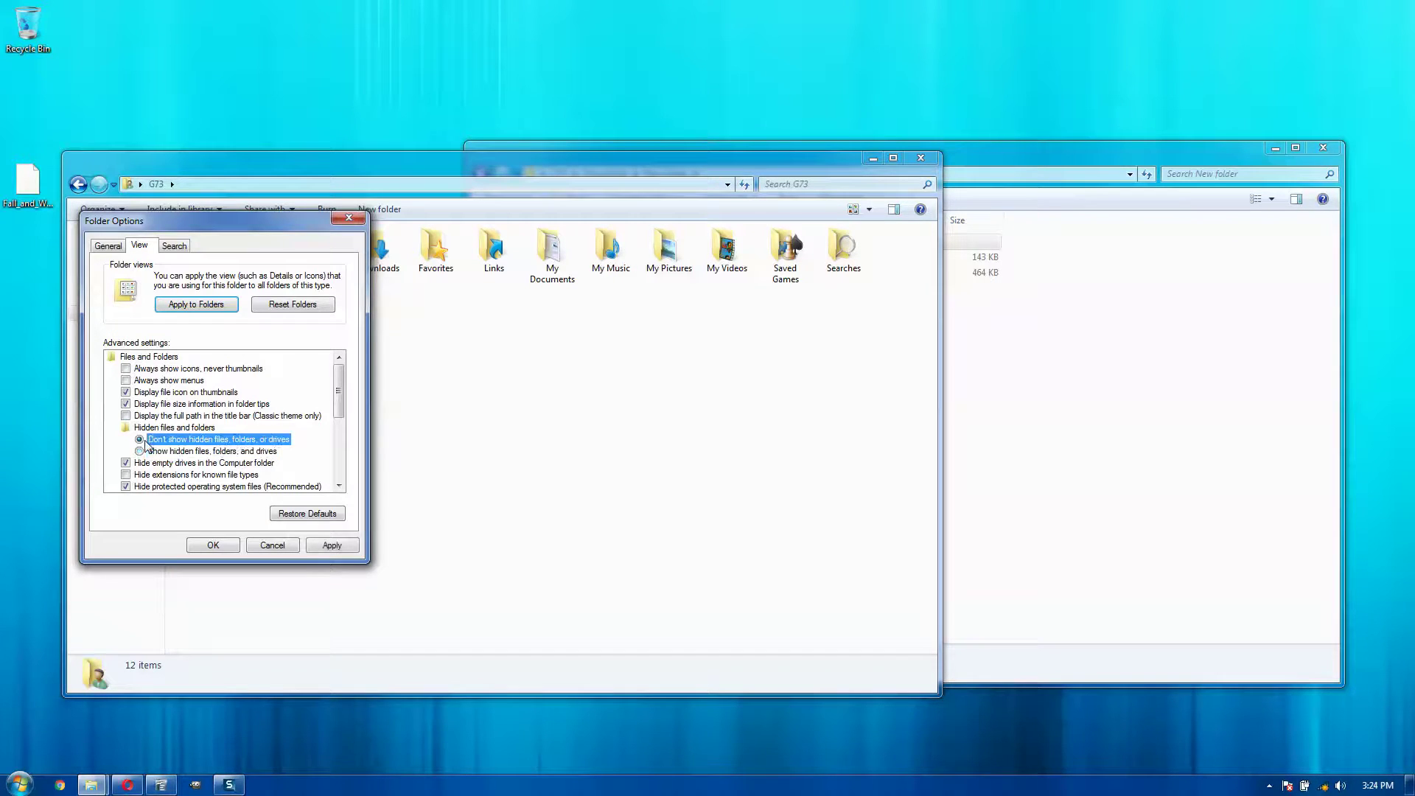
left_click(220, 544)
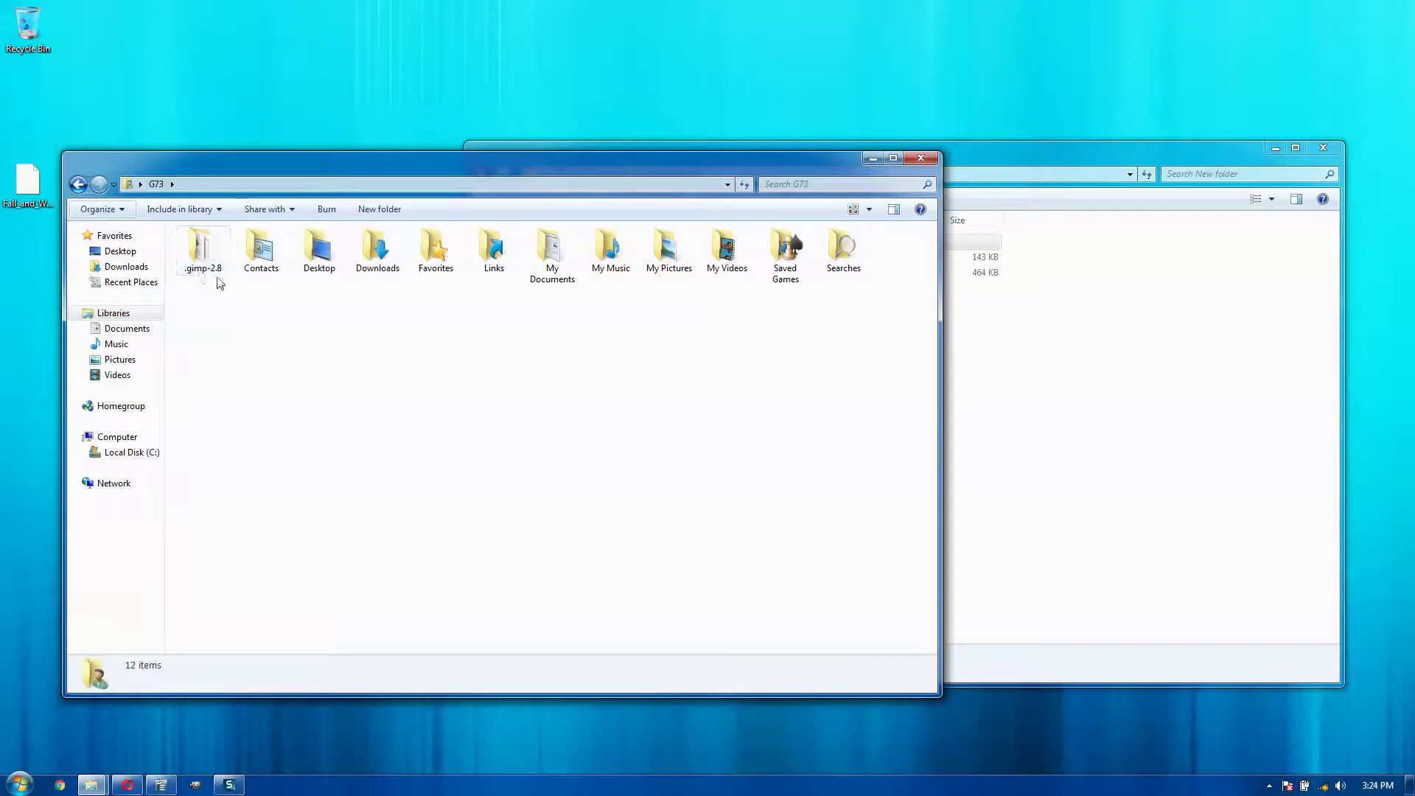
- Rename the existing .gimp-2.8 folder in the home folder to .gimp-2.8.backup
left_click(218, 274)
left_click(223, 271)
type(".backup")
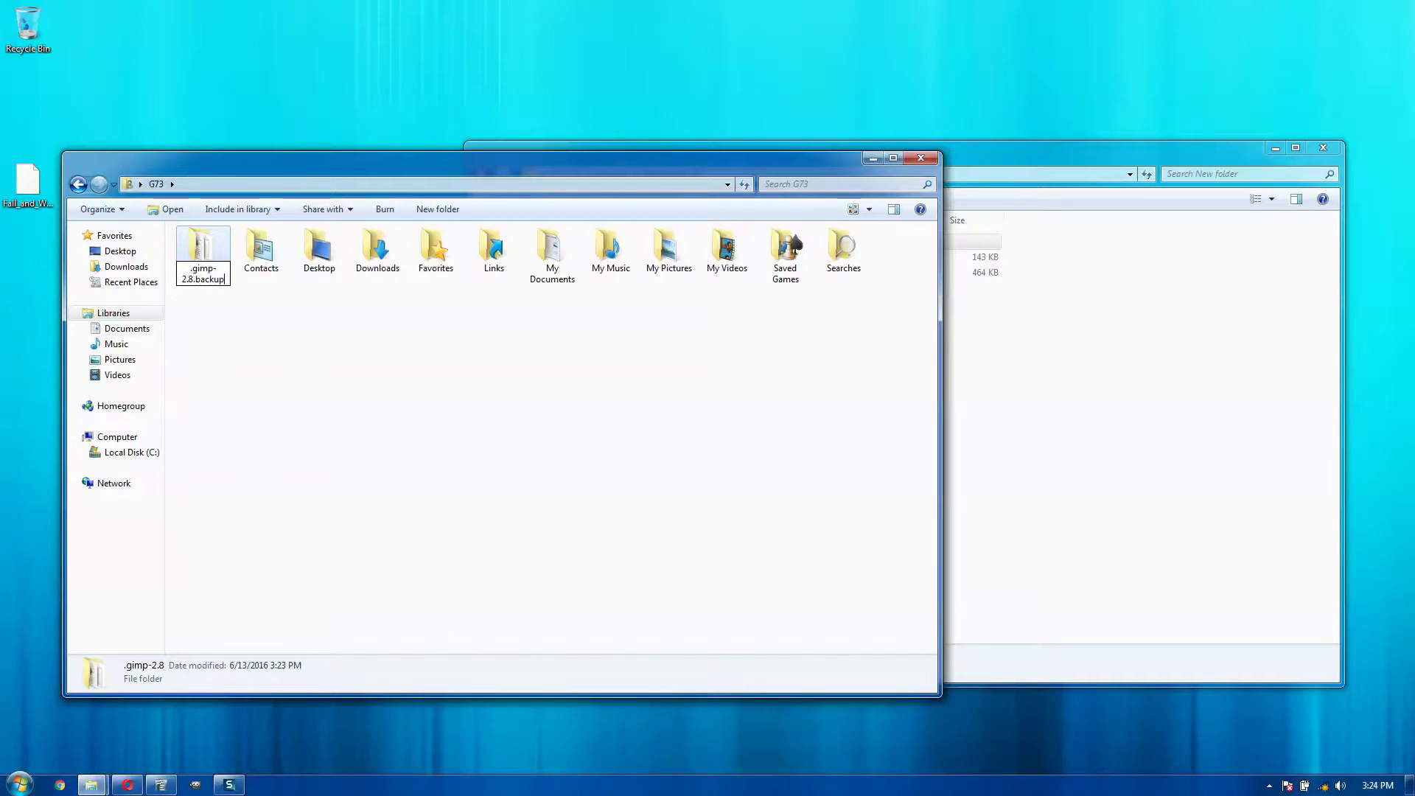
key("Return")
- Move the extracted .gimp-2.8 folder from the download folder into the user's home folder
left_click_drag(656, 163, 791, 271)
left_click_drag(656, 247, 453, 450)
left_click(879, 292)
left_click(347, 376)
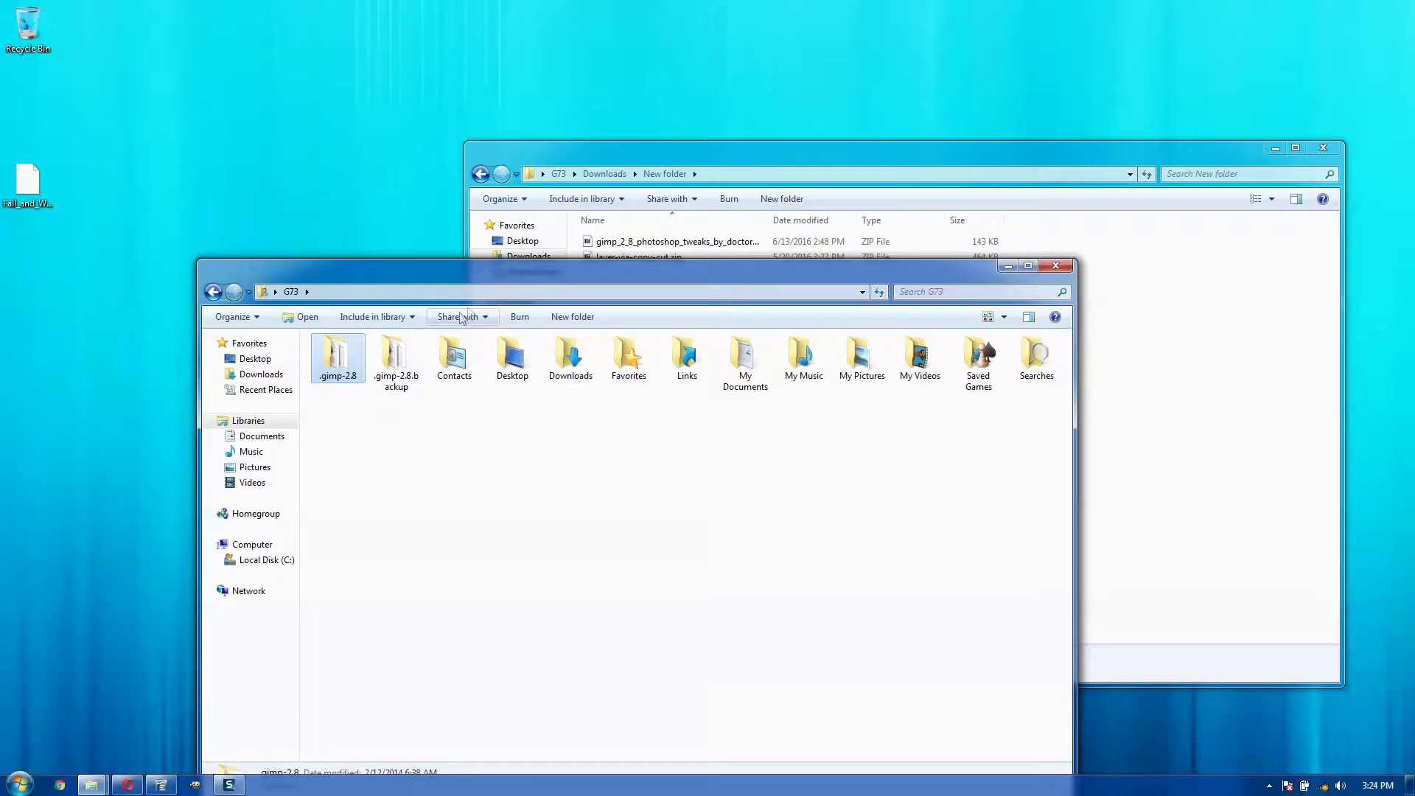
left_click_drag(507, 271, 543, 146)
left_click(451, 330)
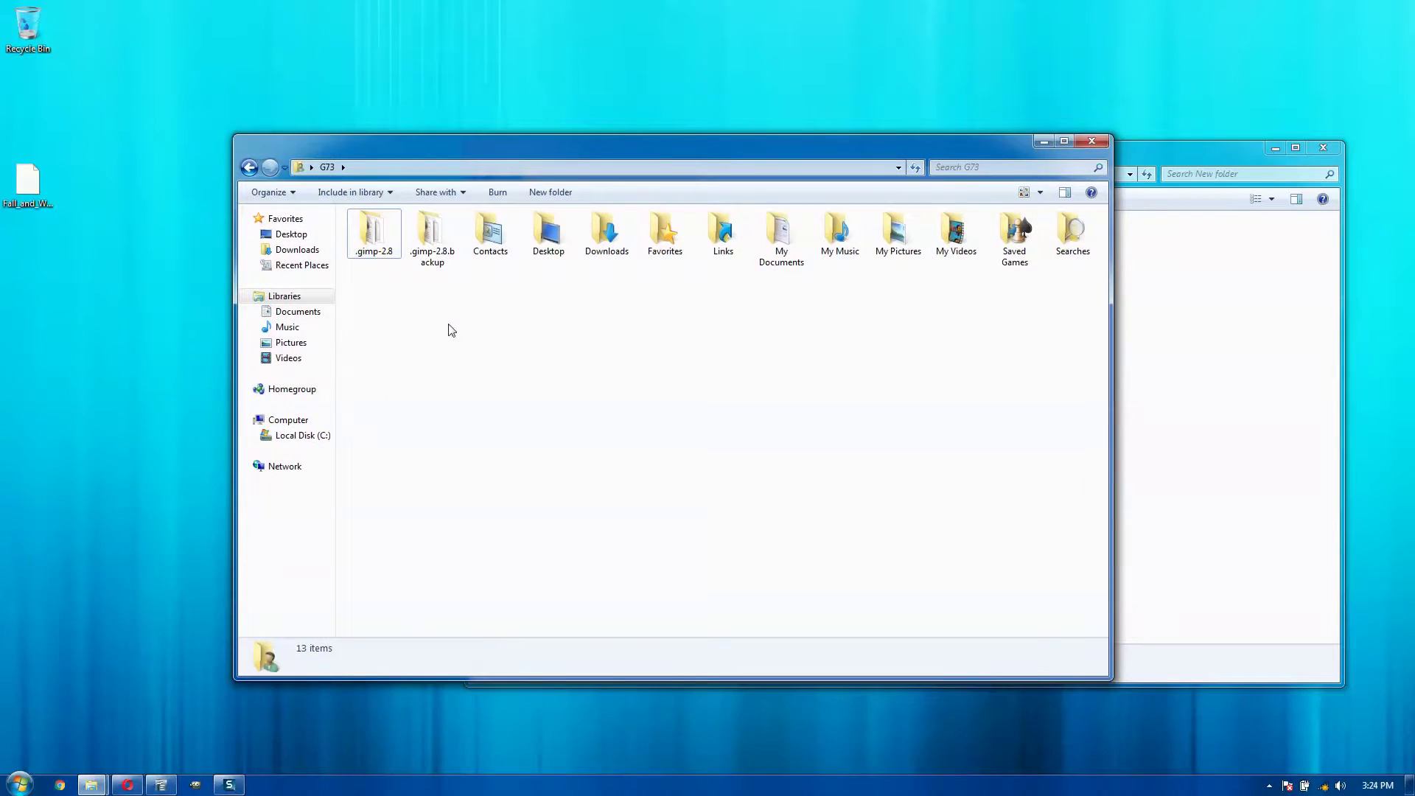
- Launch GIMP with the new configuration and remove the Images dialog from its dock
left_click(195, 785)
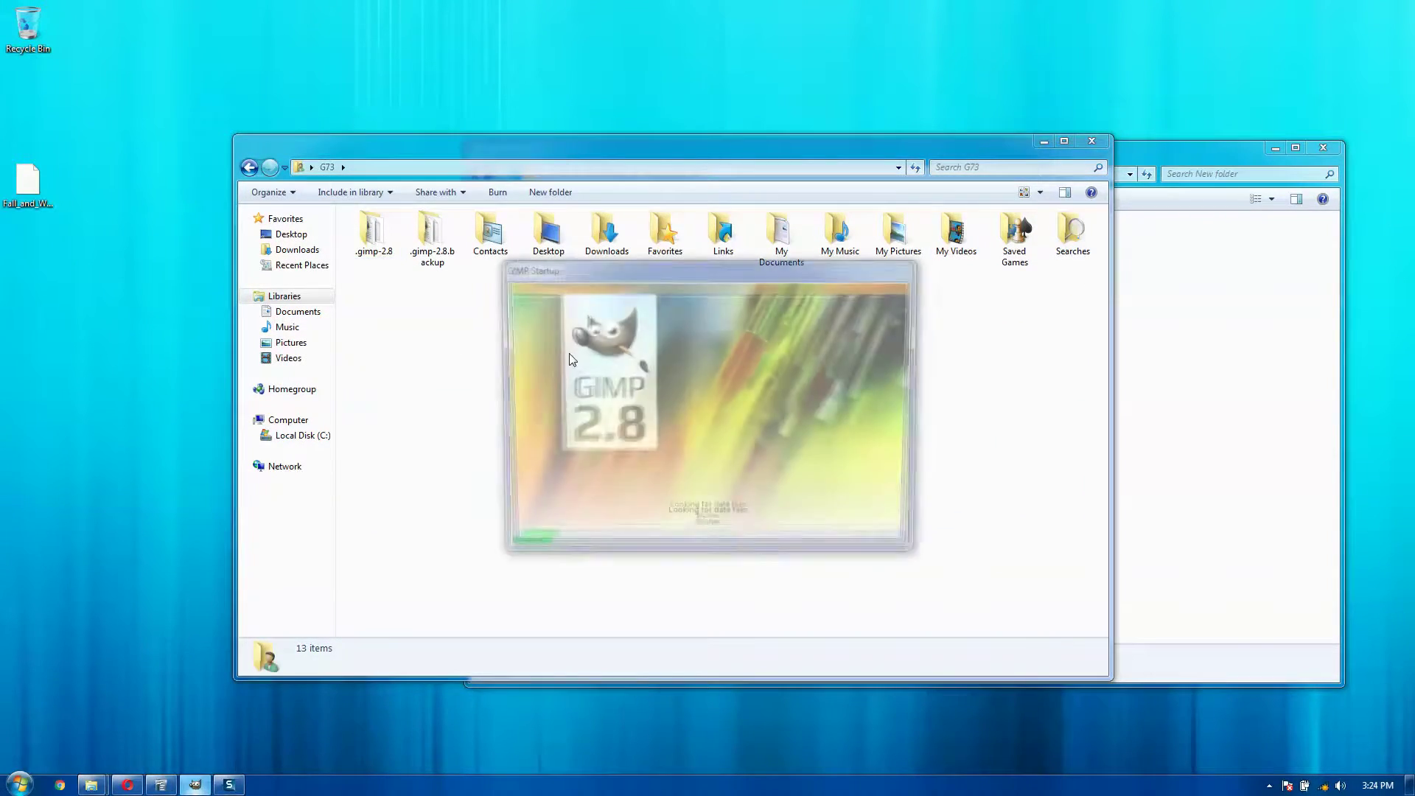
left_click(1221, 314)
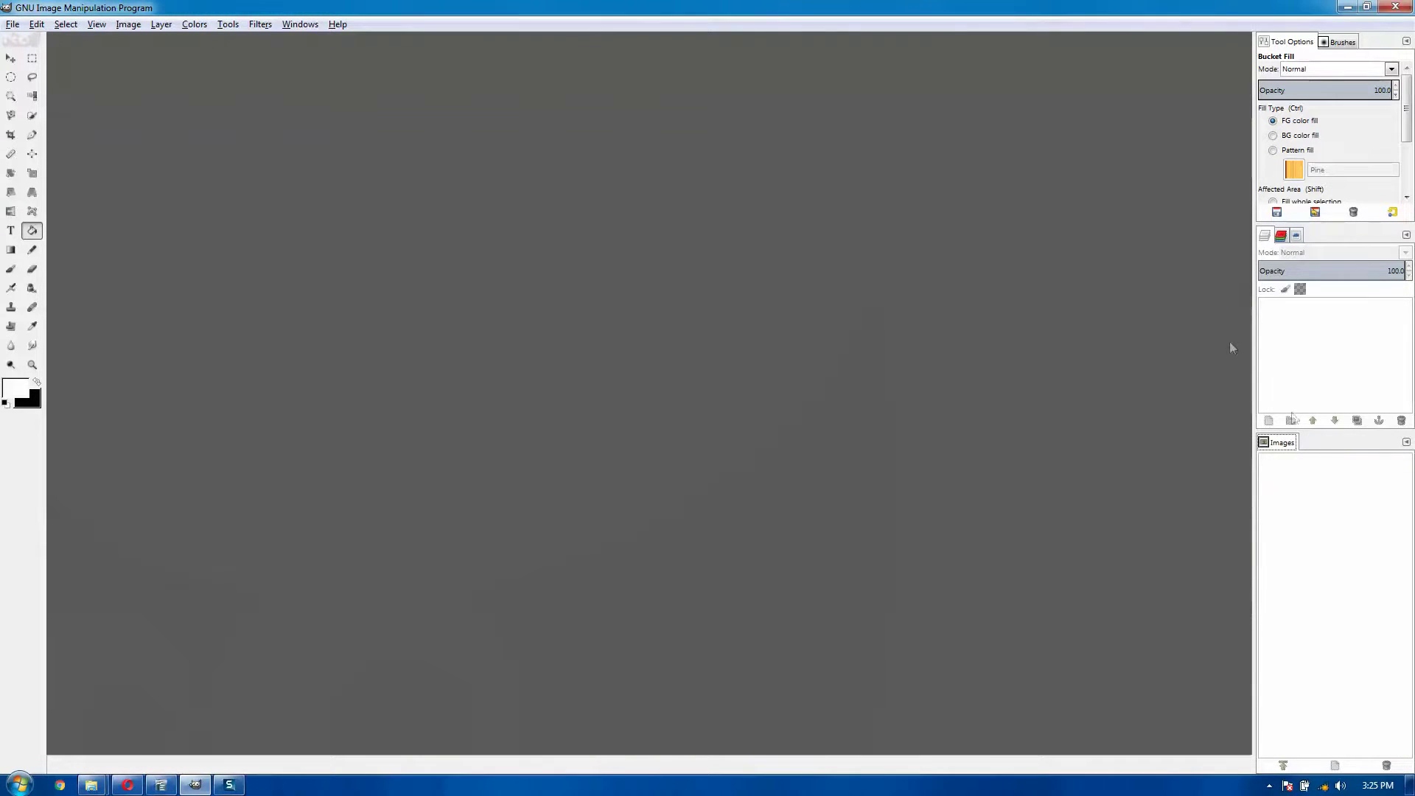
left_click_drag(1291, 448, 1118, 325)
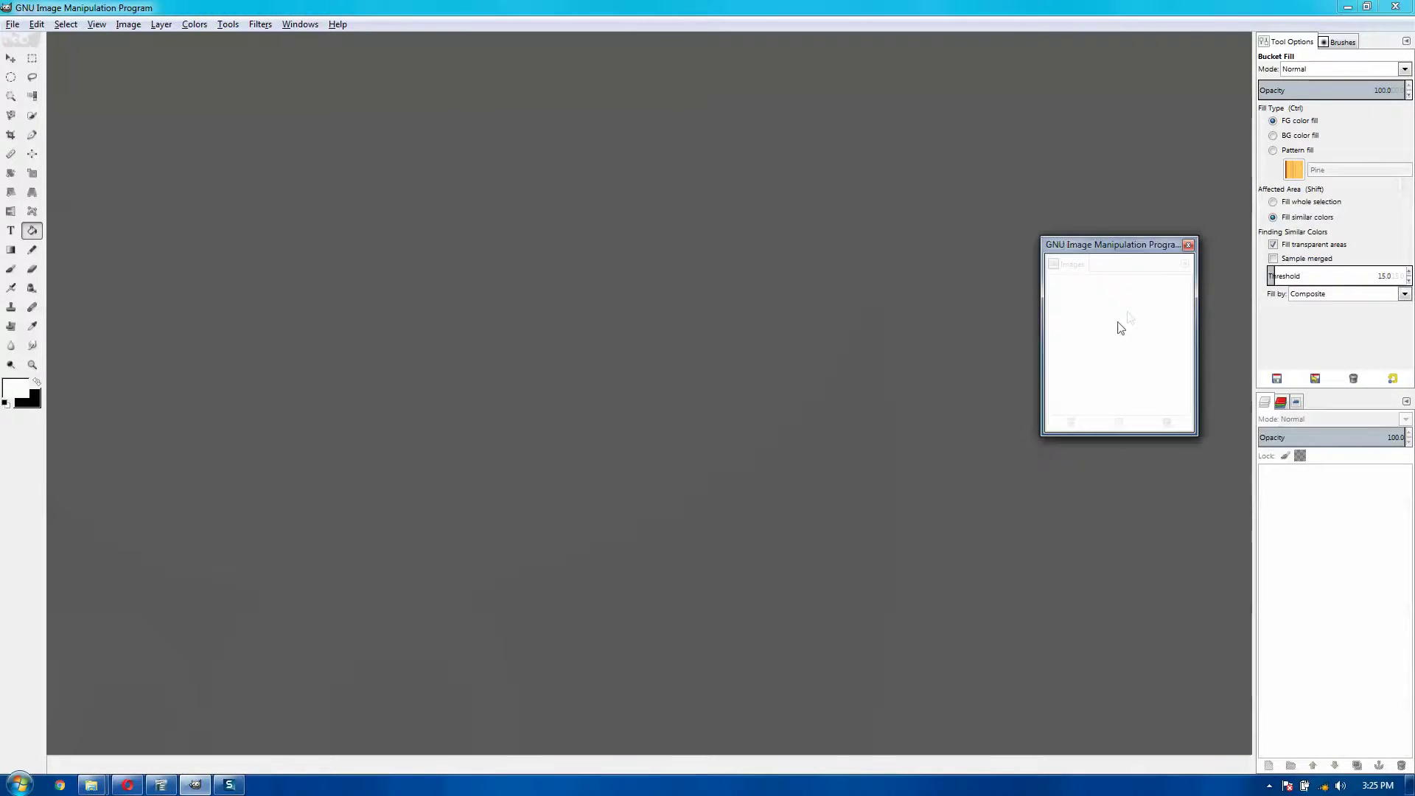
left_click(1189, 247)
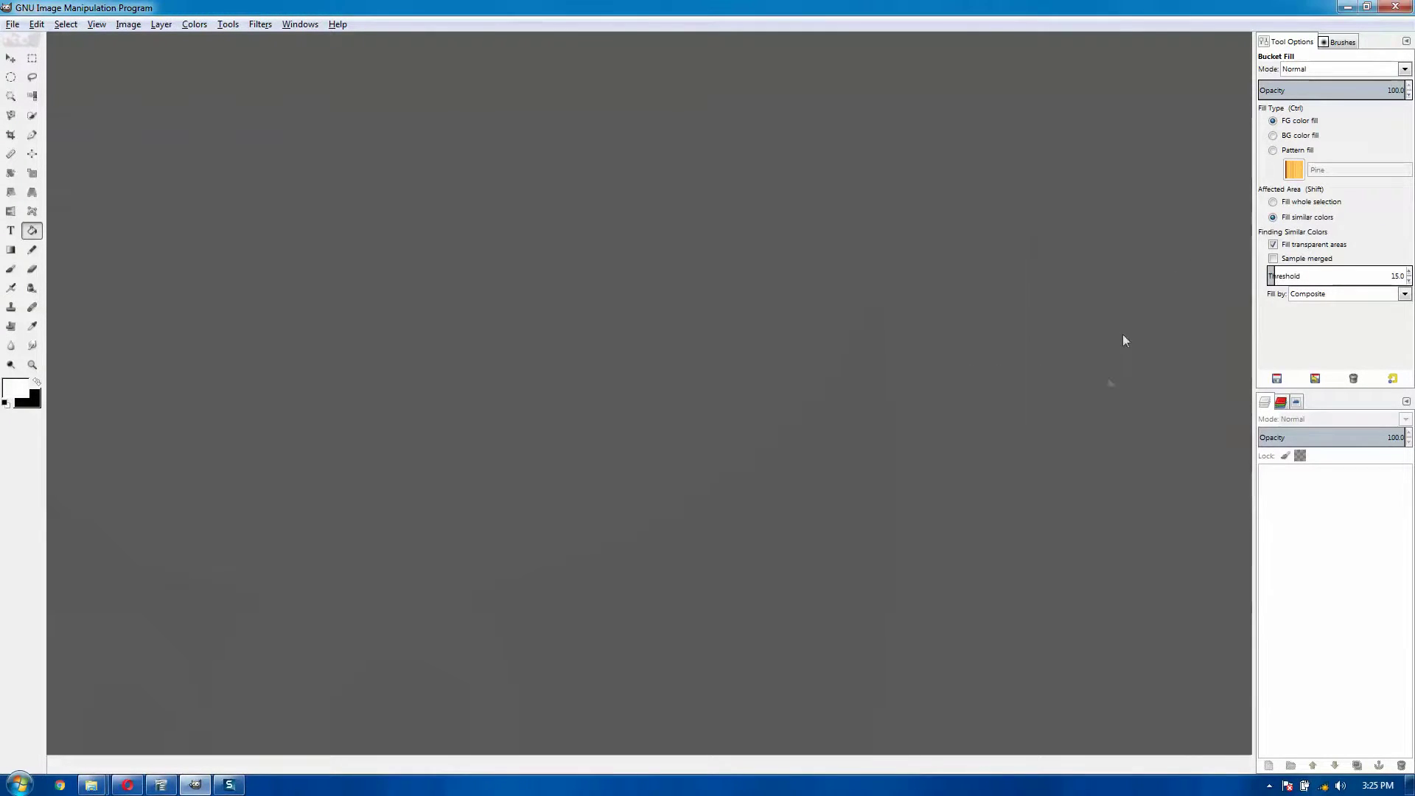
- Detach the Histogram dialog from the dock holding Layers and Channels and close it
left_click(1282, 404)
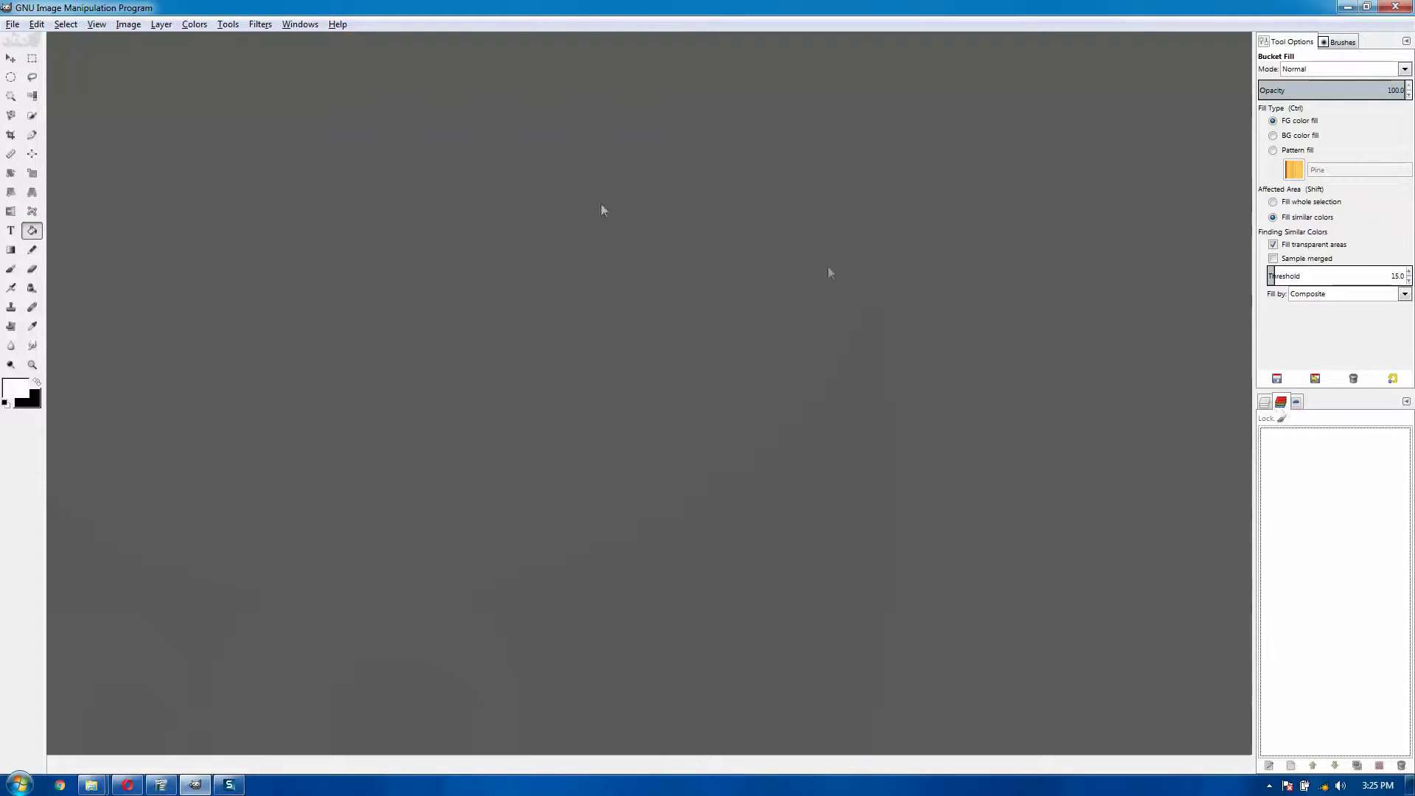
left_click(1297, 403)
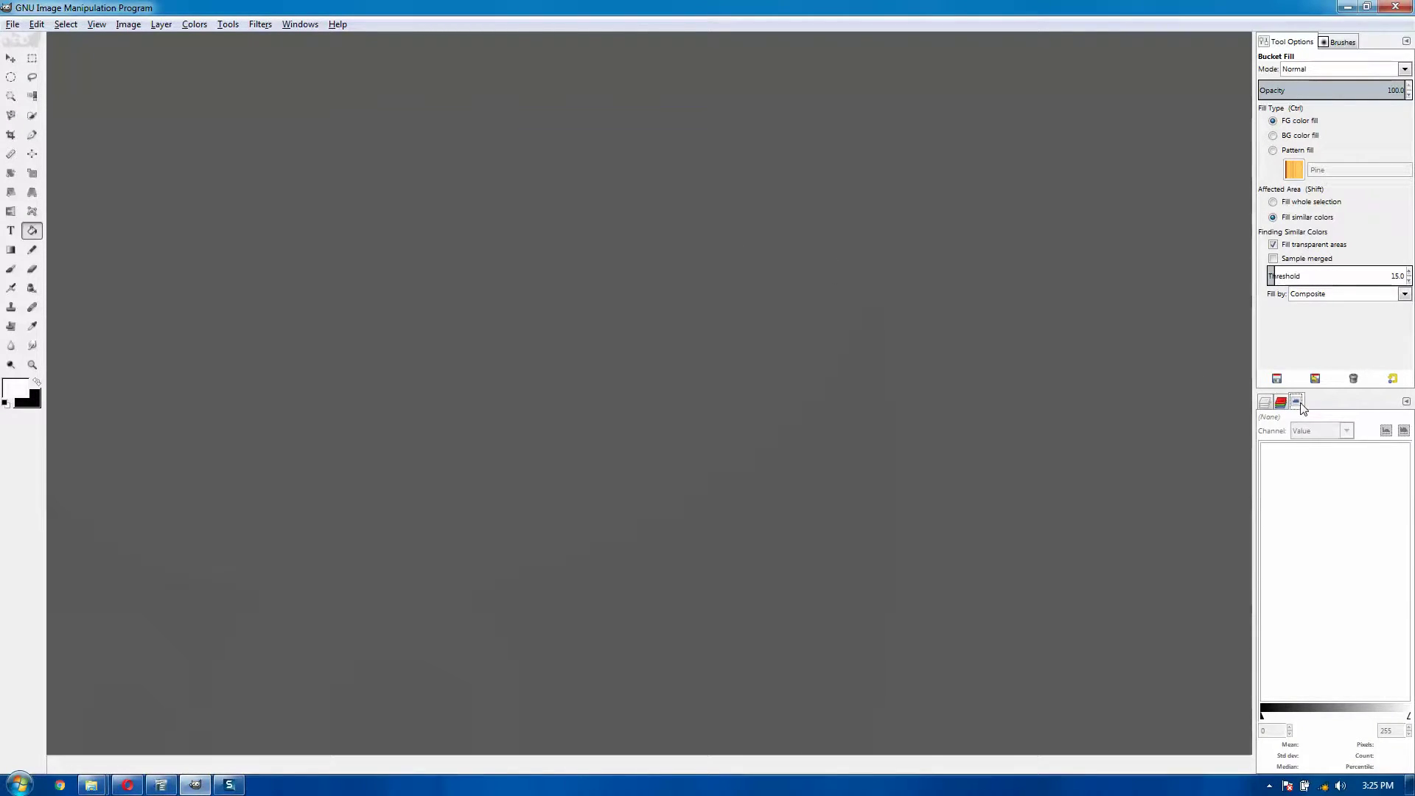
left_click_drag(1302, 409, 856, 307)
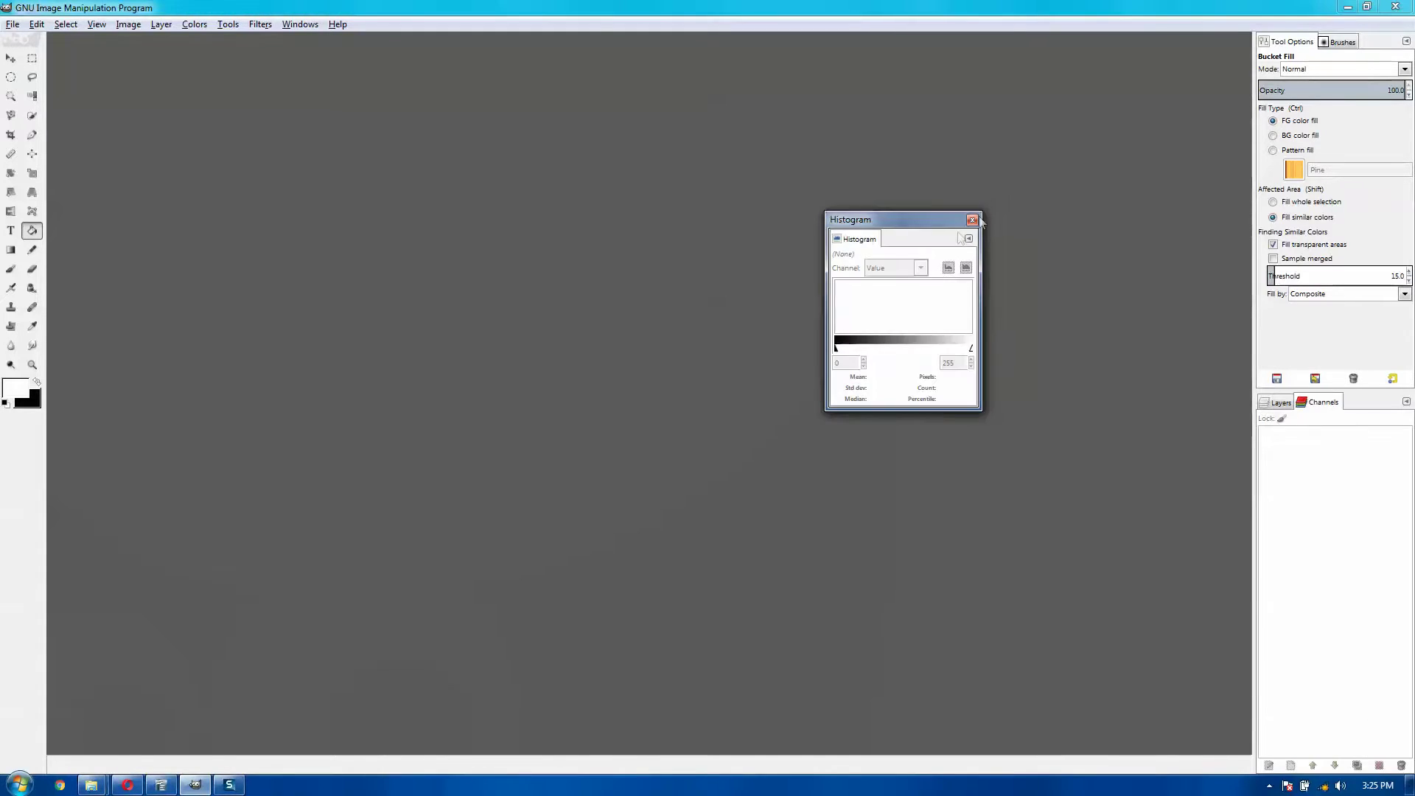
left_click(973, 221)
- Open the Paths dialog and dock it alongside Layers and Channels
left_click(300, 28)
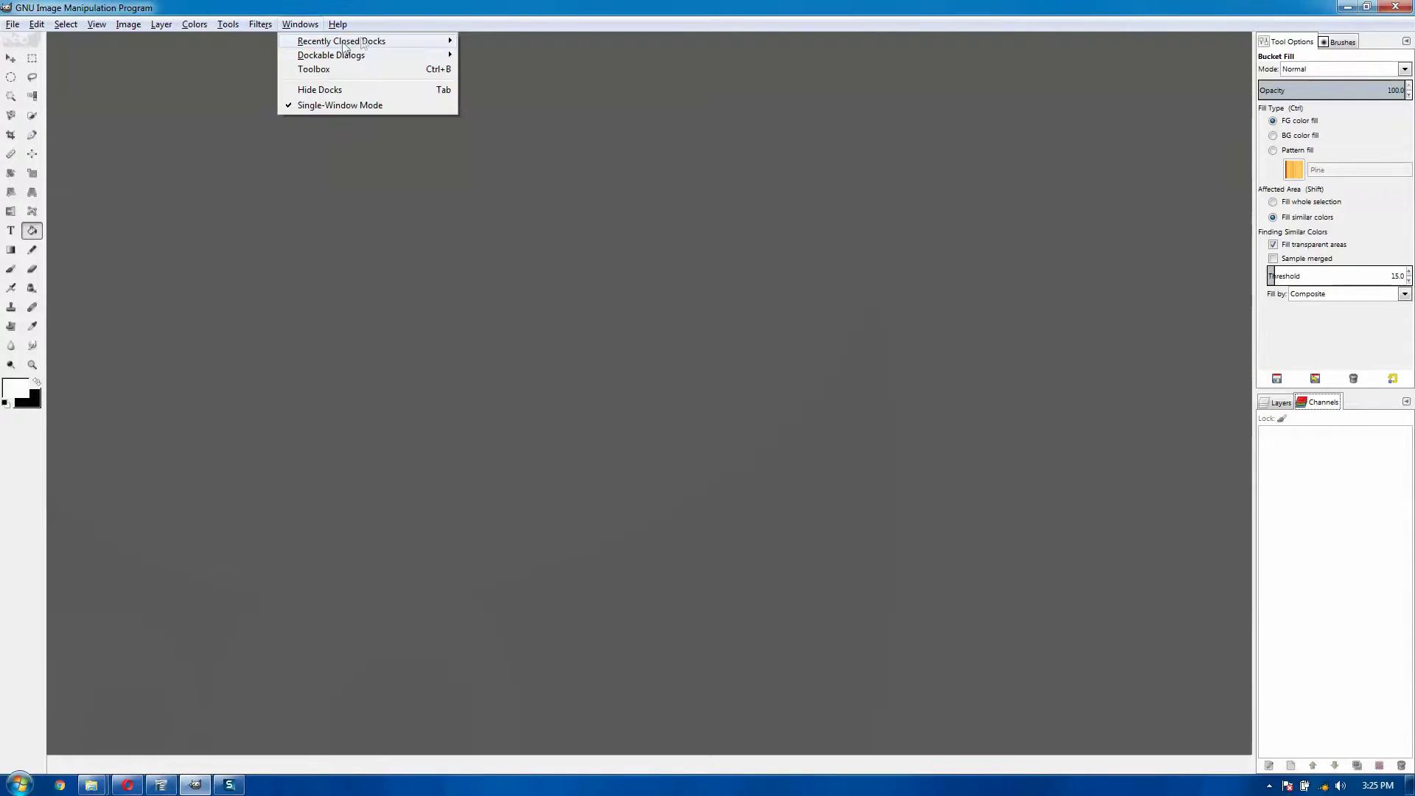
mouse_move(369, 55)
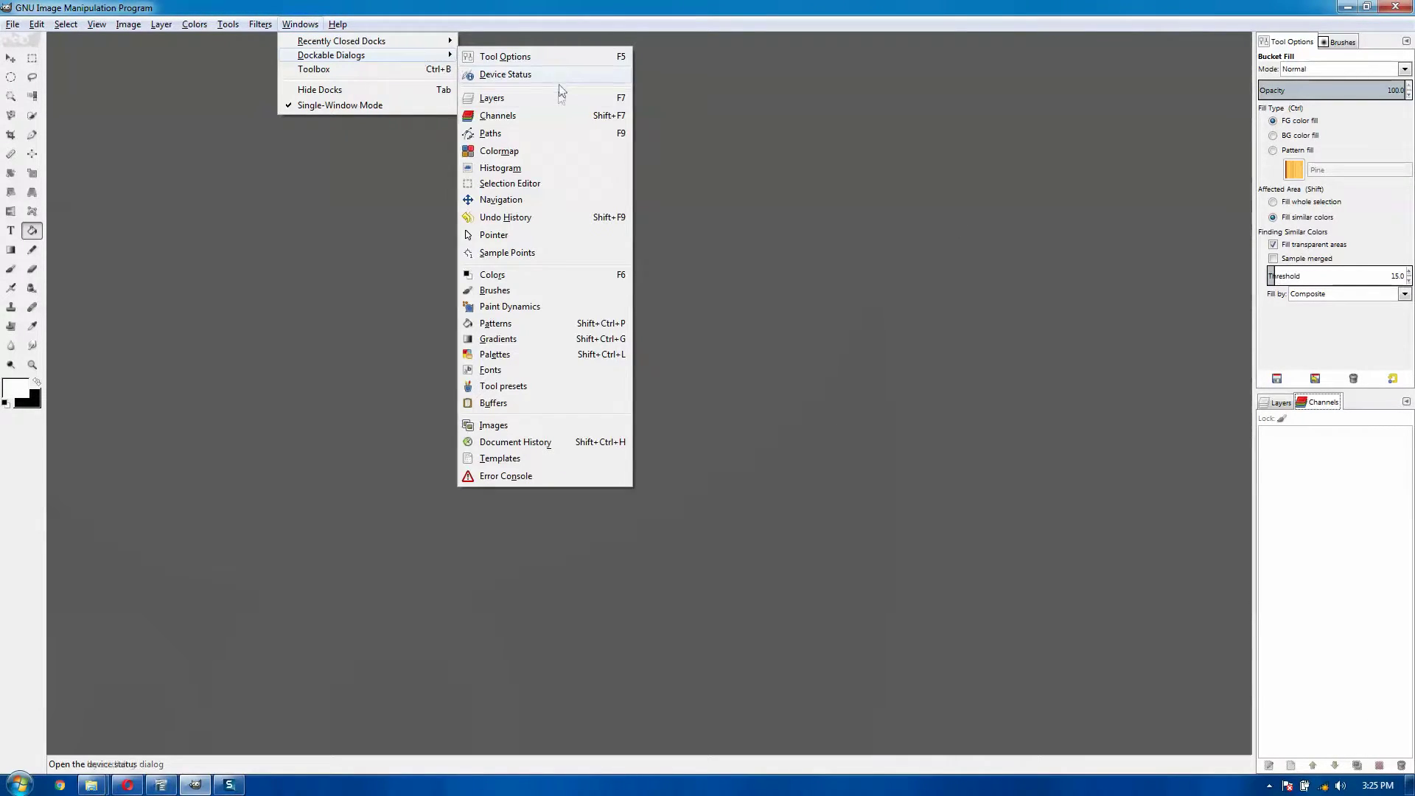
left_click(521, 134)
left_click_drag(1376, 46, 1338, 405)
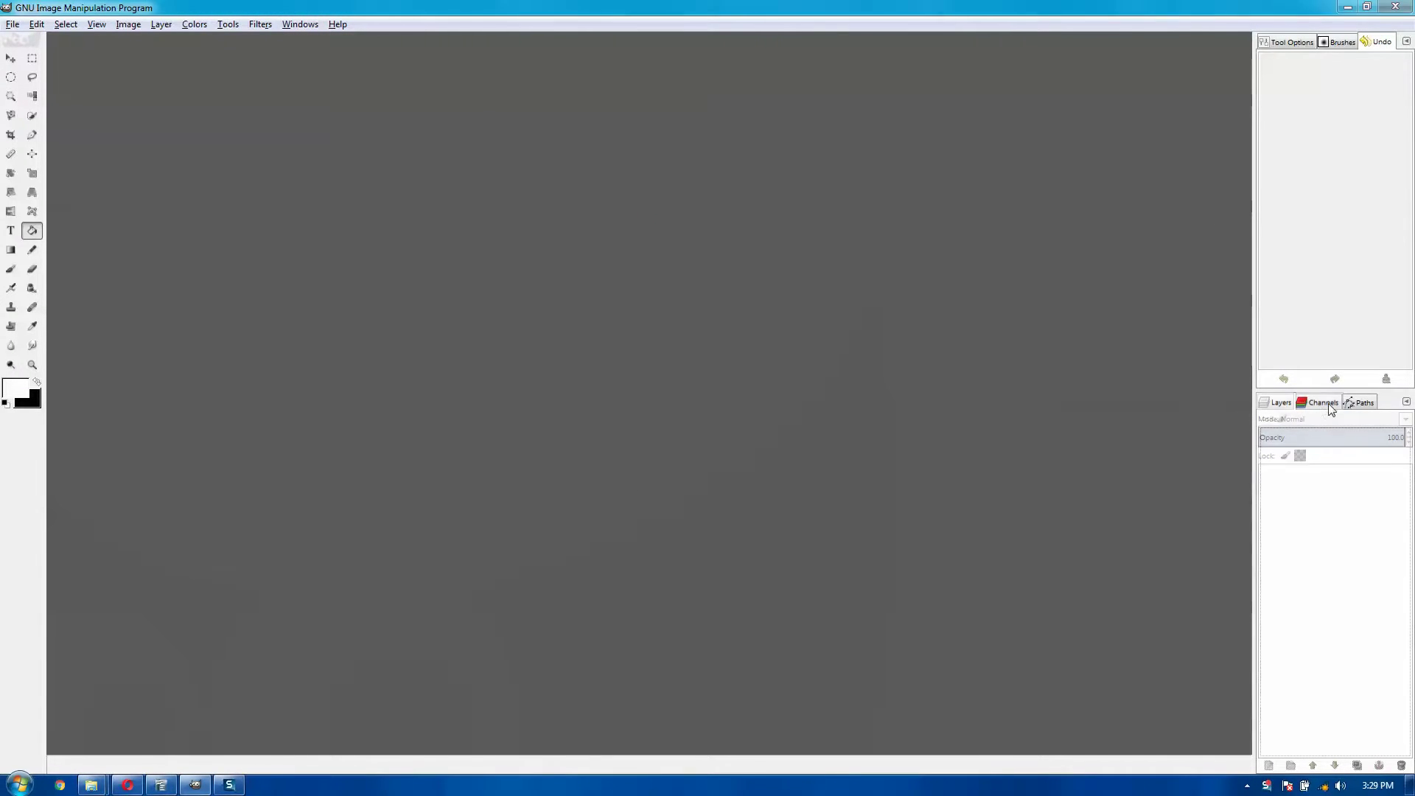
- Look through the docked Layers, Channels, Paths, Tool Options, Brushes and Undo dialogs
left_click(1328, 404)
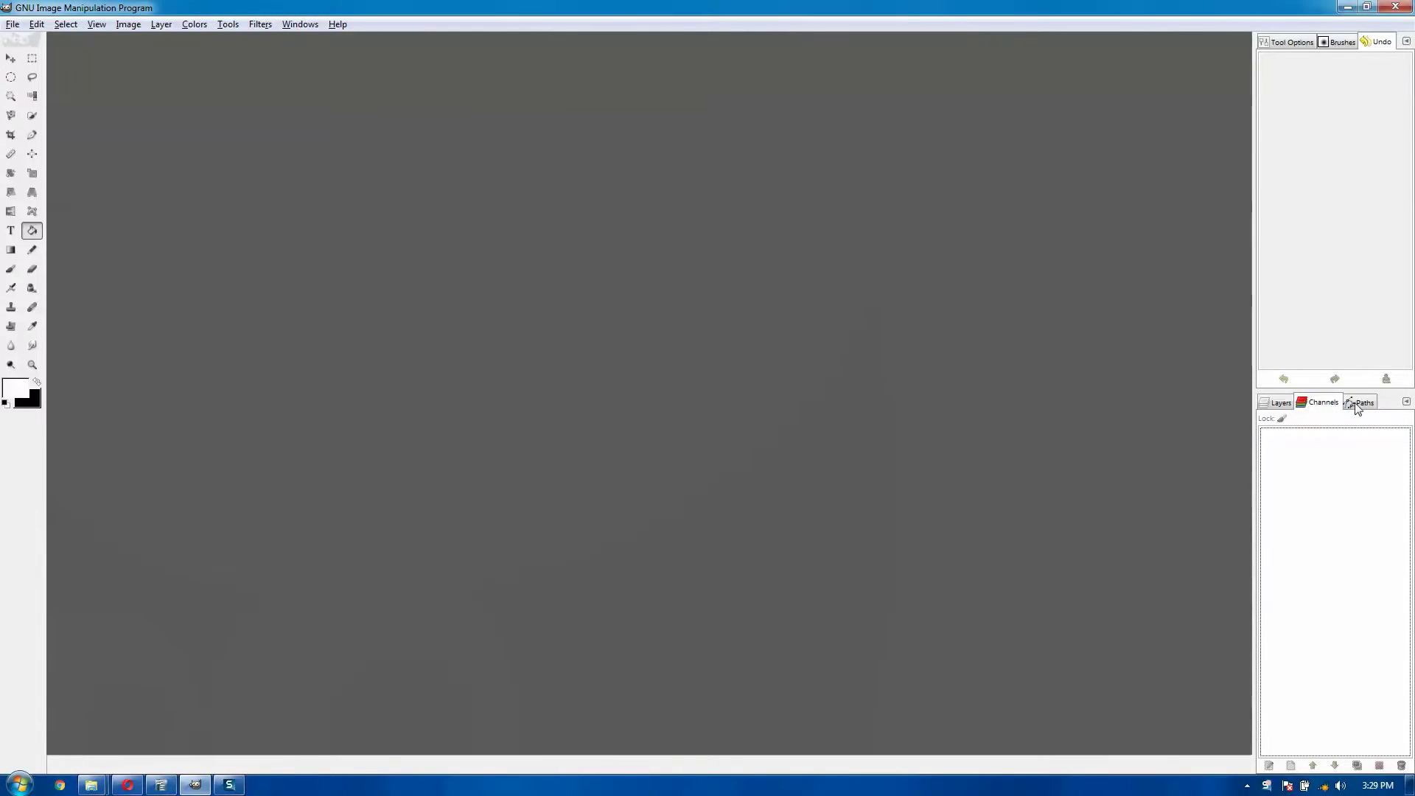
left_click(1281, 409)
left_click(1324, 407)
left_click(1360, 402)
left_click(1290, 42)
left_click(1340, 43)
left_click(1382, 45)
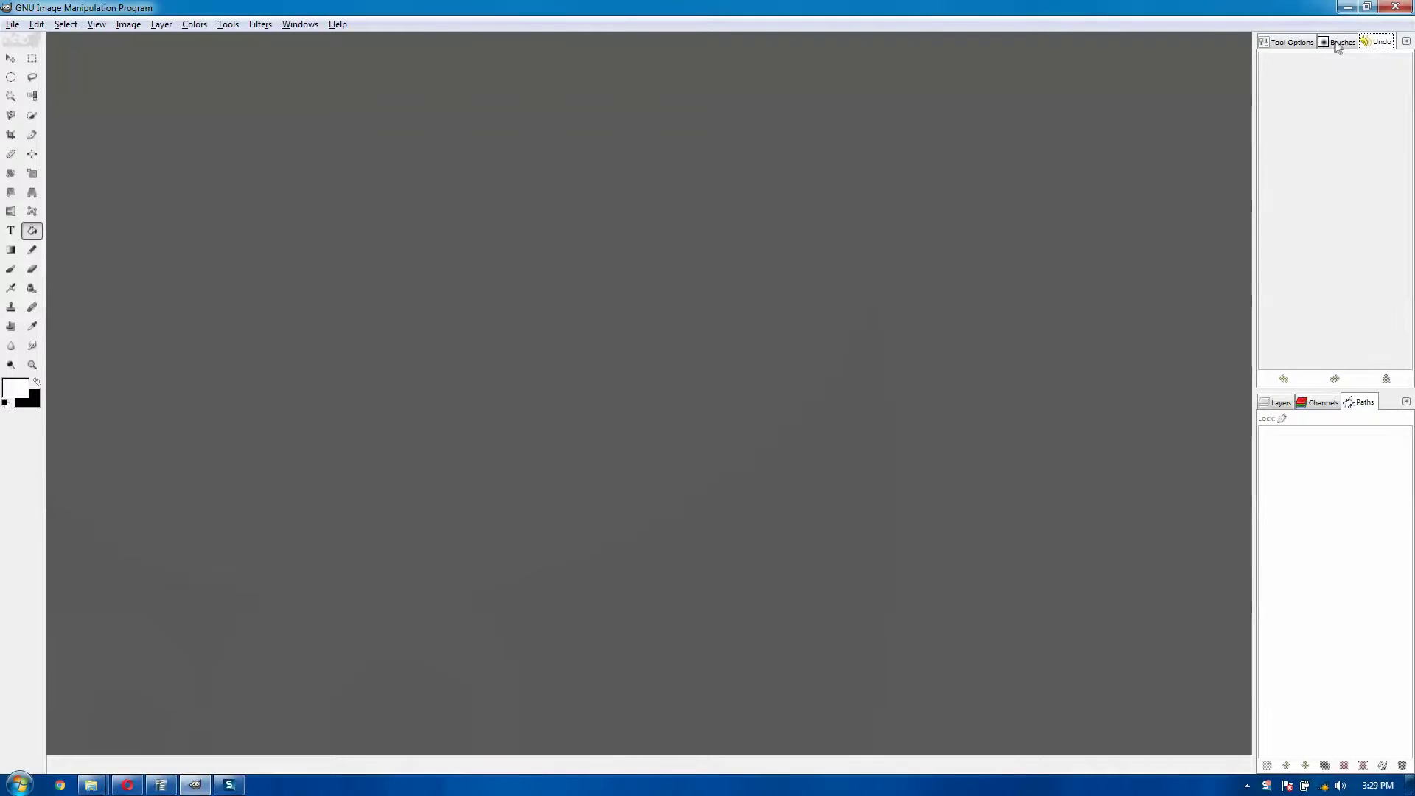
left_click(1290, 42)
- Create a new 640x400 image and fill its Background layer with white using Bucket Fill
left_click(13, 24)
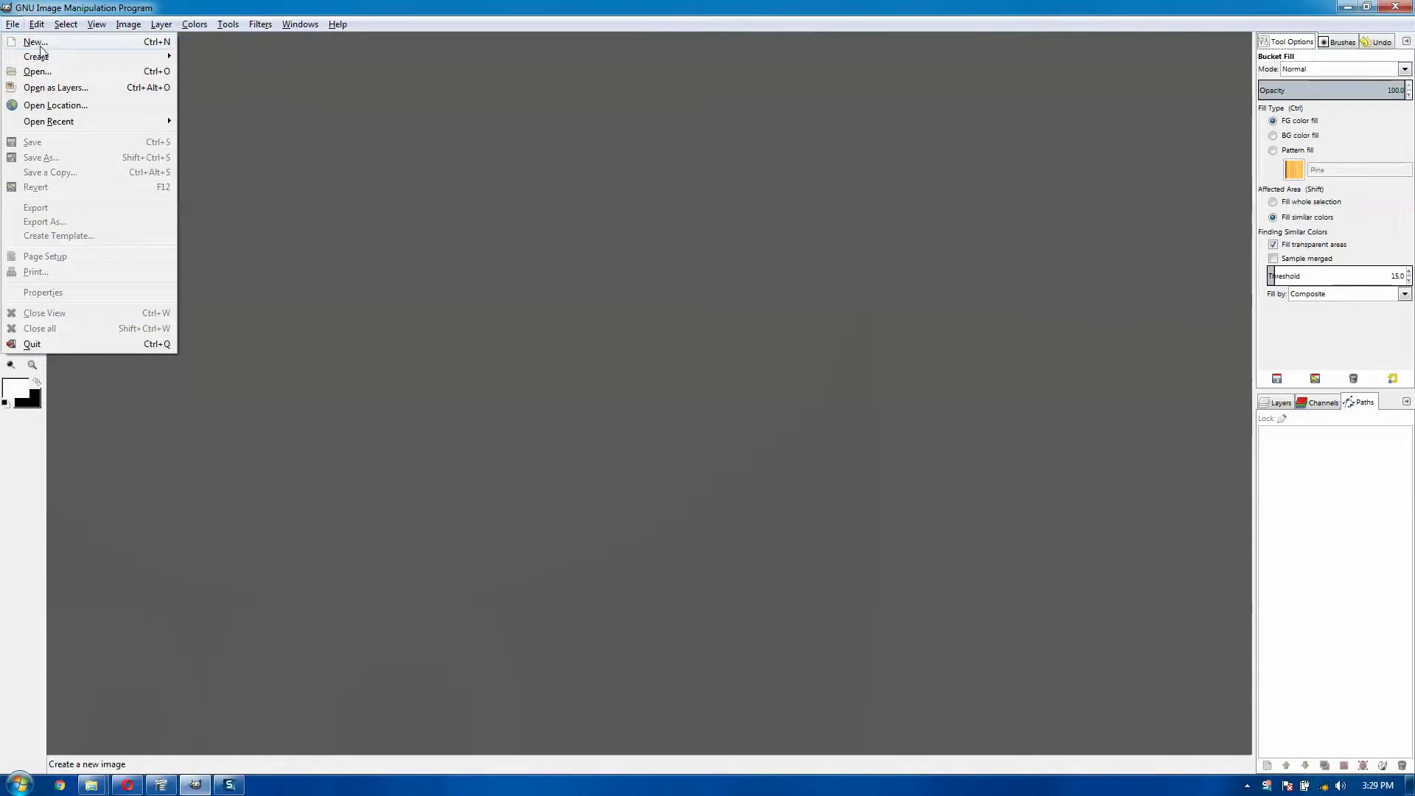
left_click(33, 42)
left_click(214, 193)
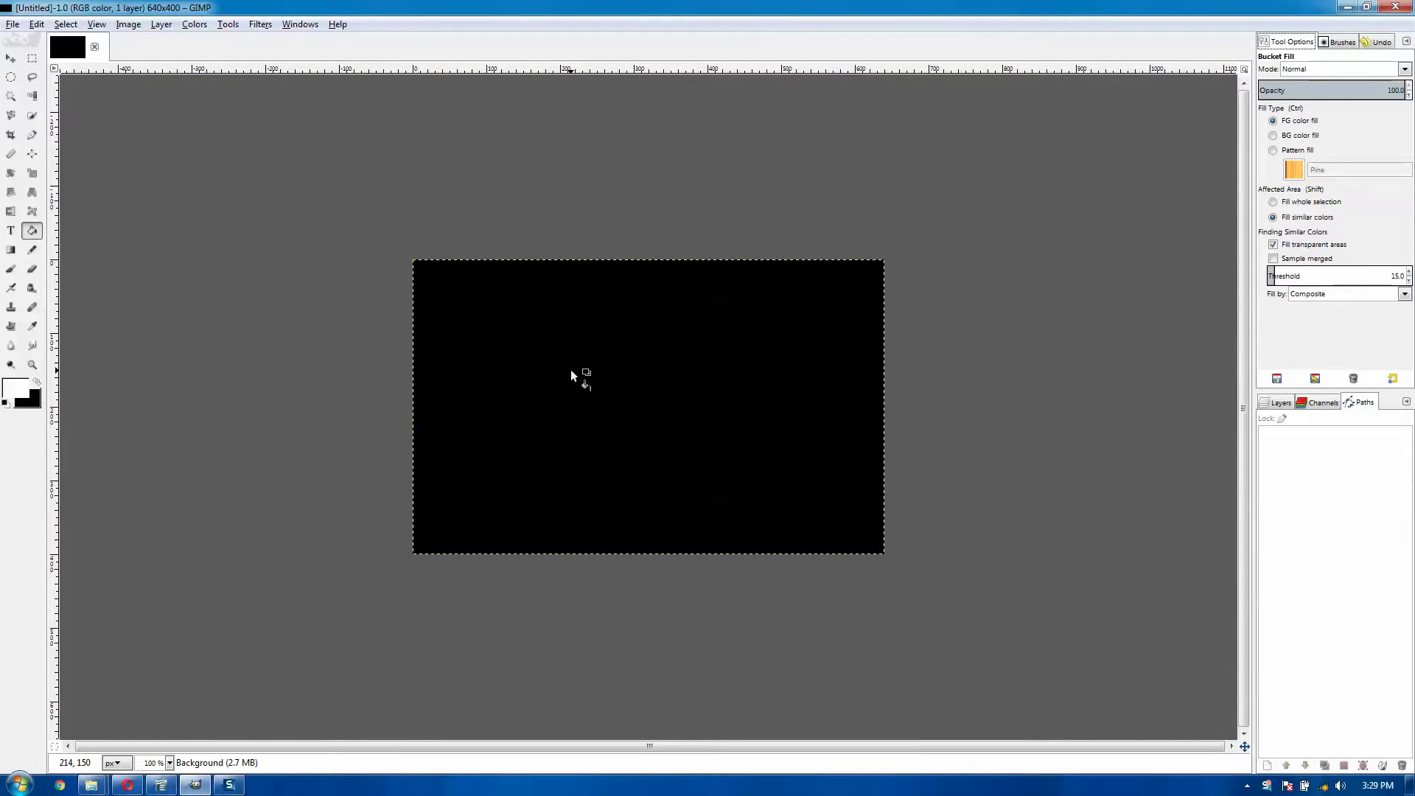
left_click(1277, 403)
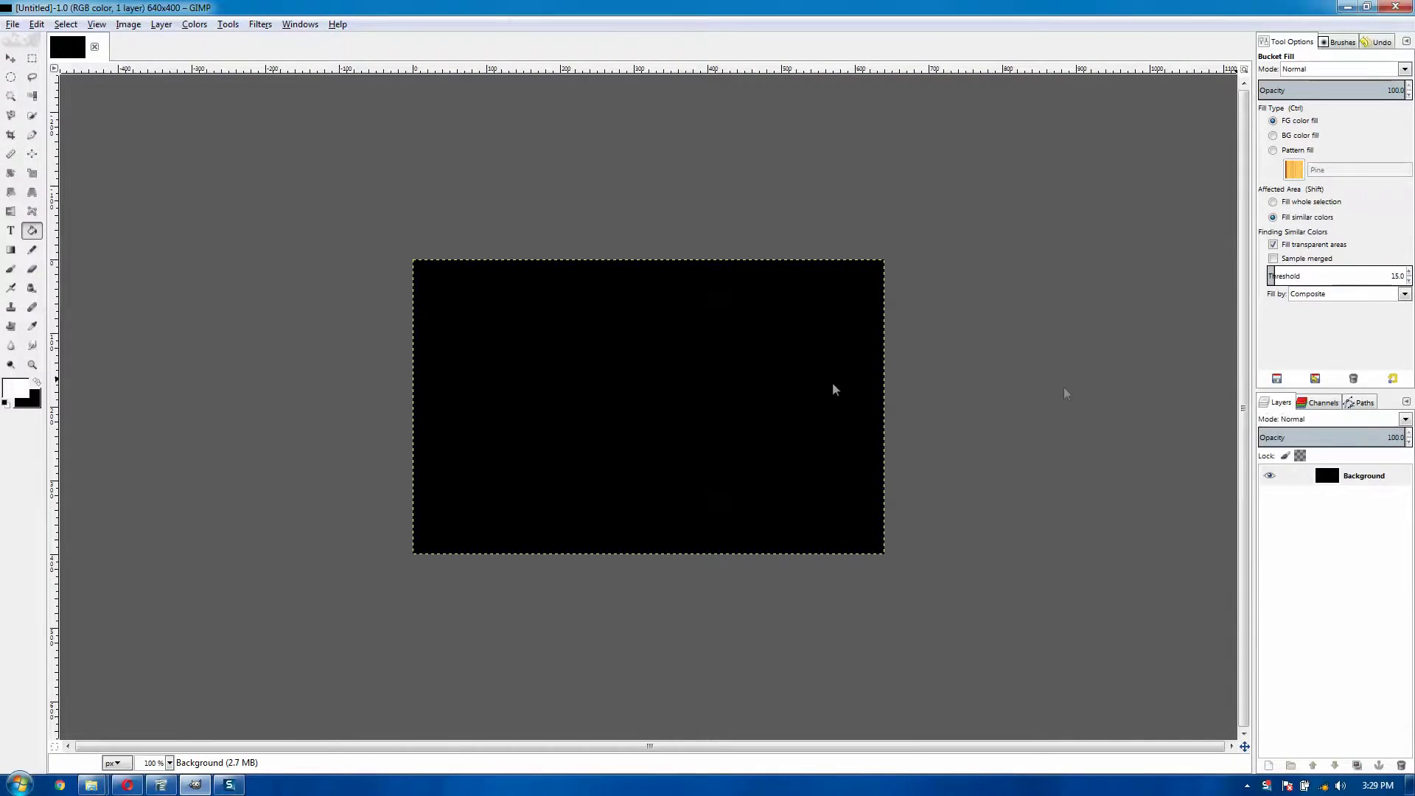
left_click(852, 365)
left_click(780, 387)
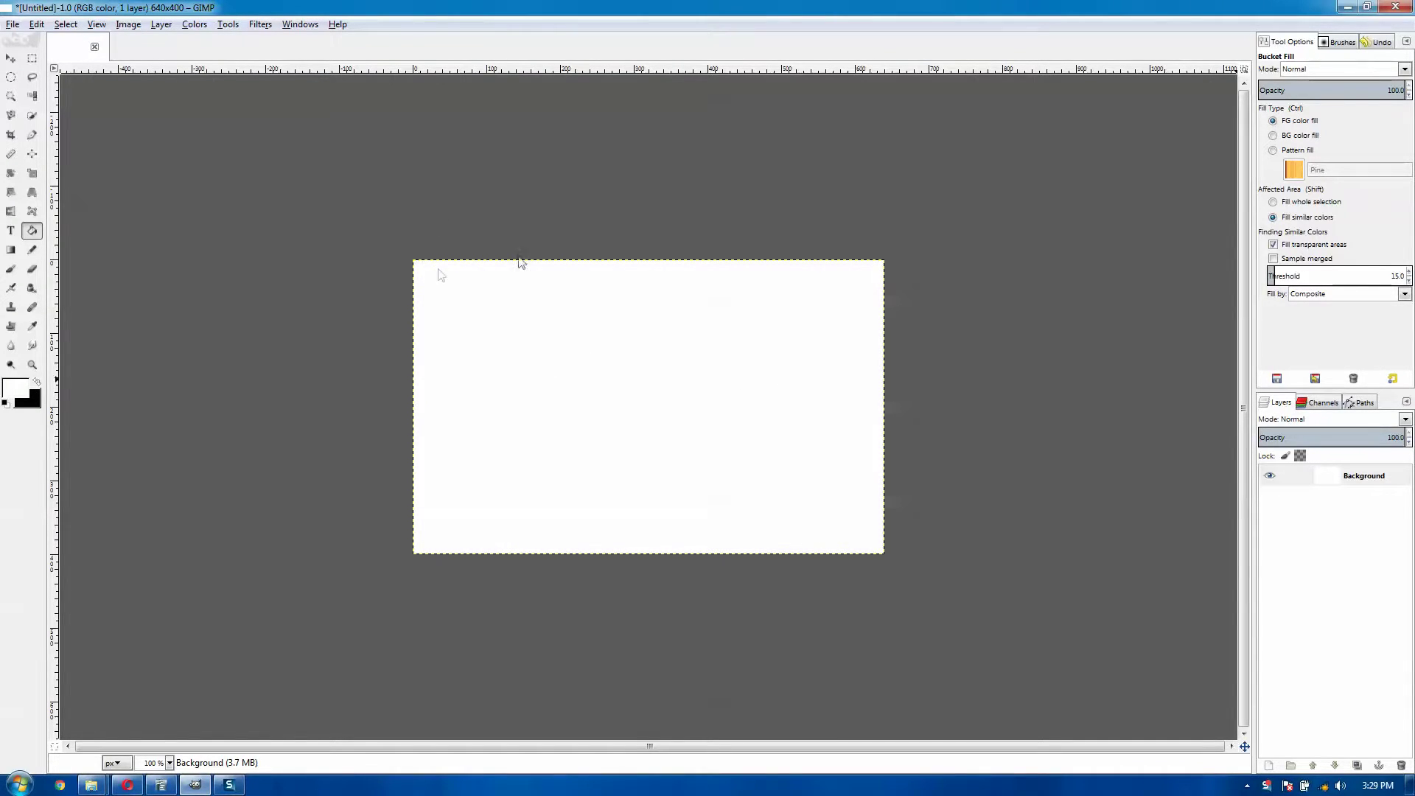
- Turn off layer boundary display for both normal and fullscreen modes in the image window appearance preferences
left_click(37, 24)
left_click(75, 320)
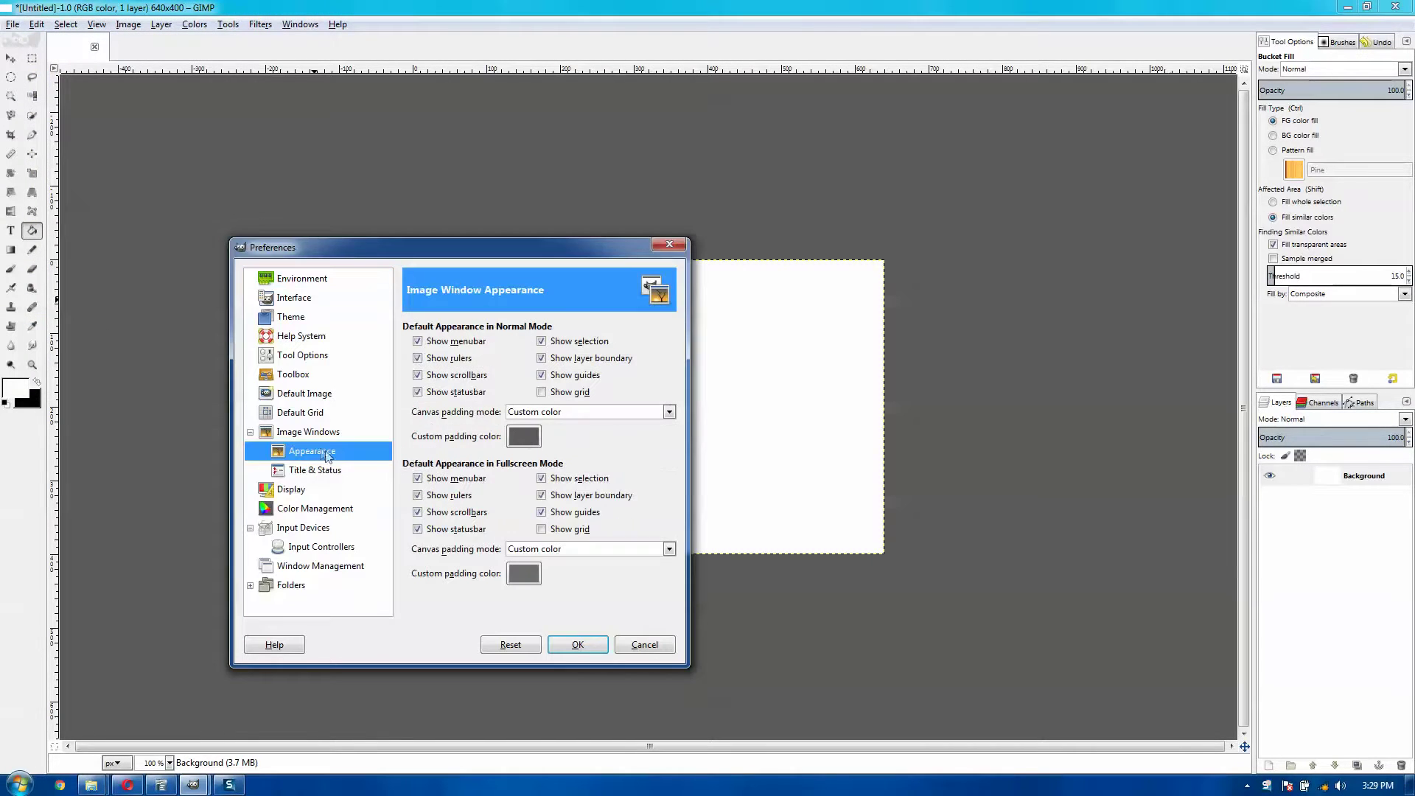
left_click(559, 362)
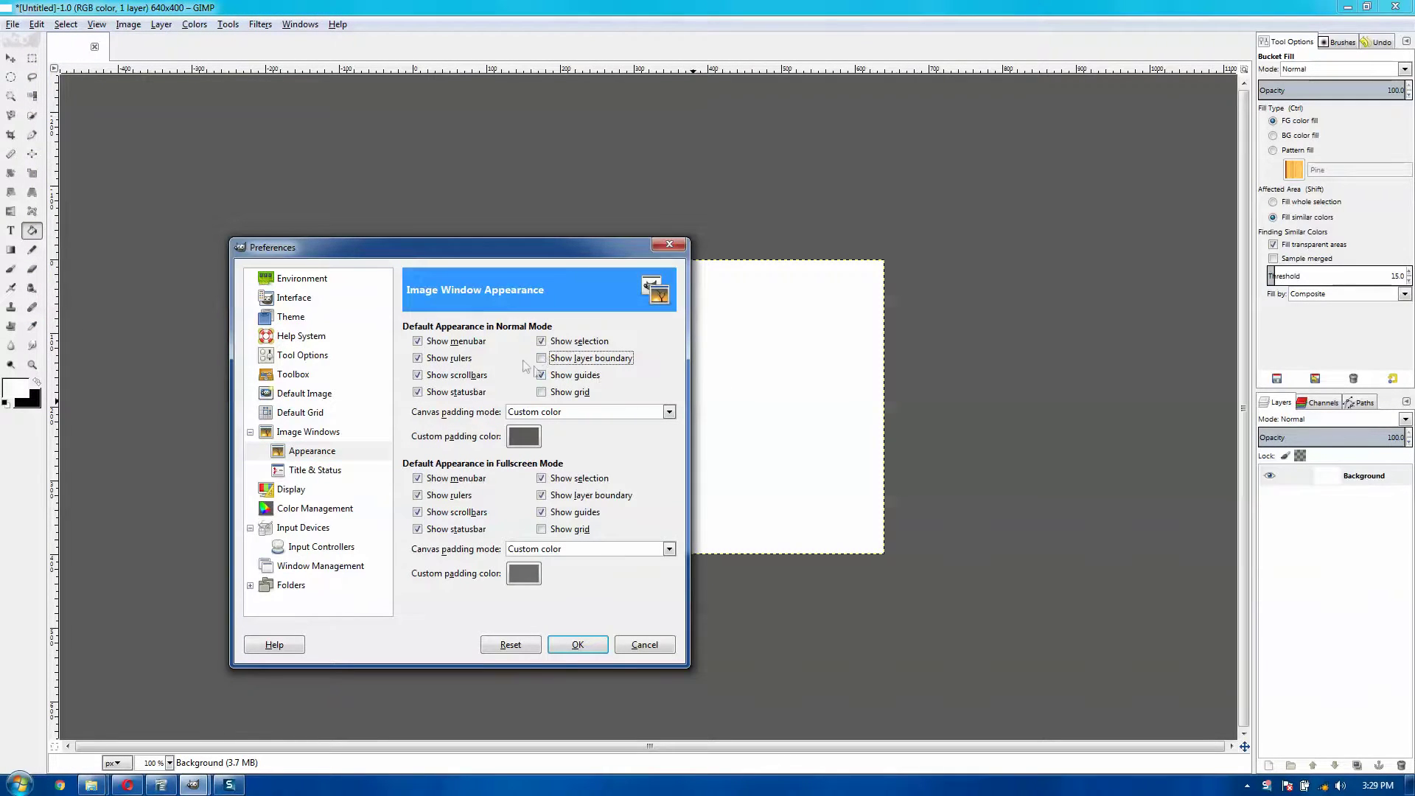
left_click(543, 497)
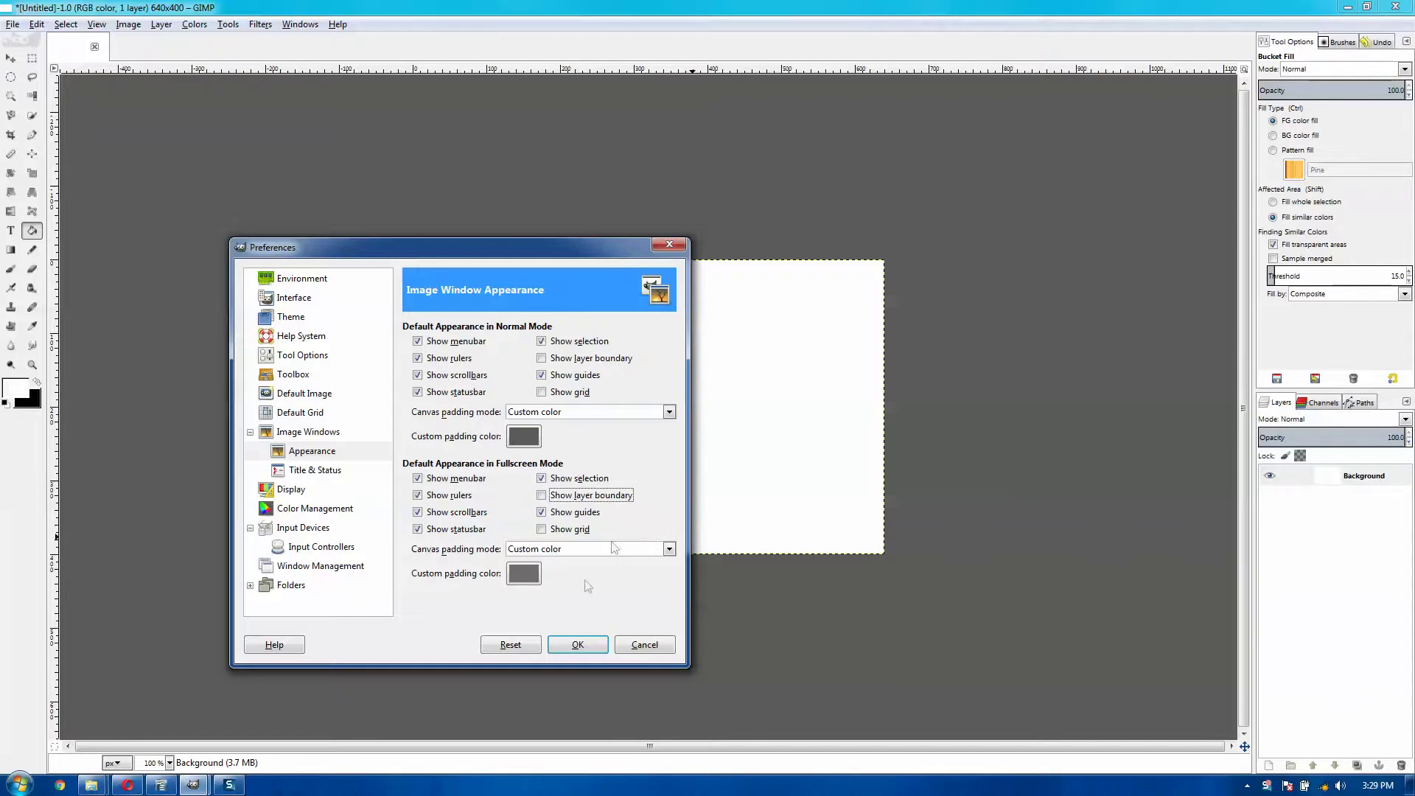
left_click(577, 646)
left_click(554, 646)
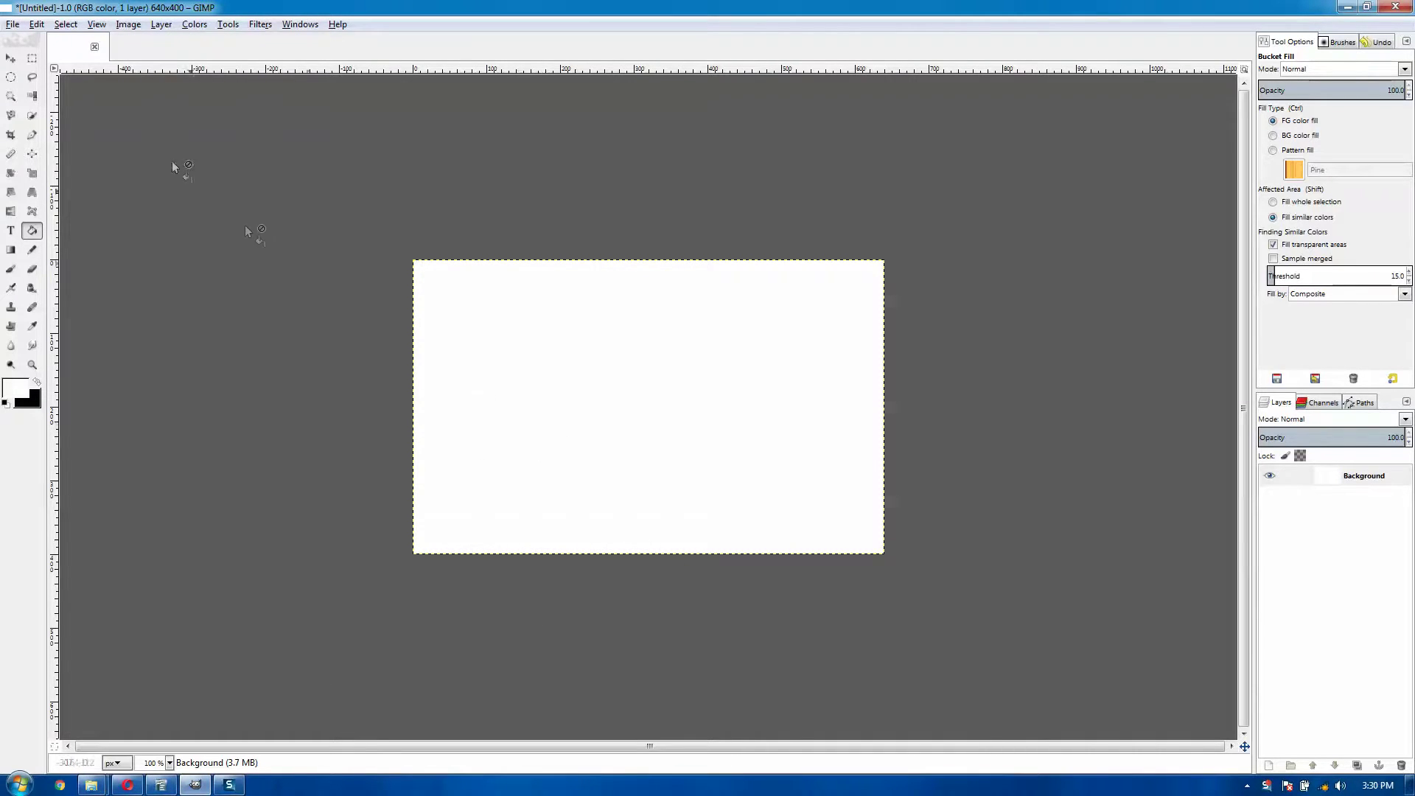
- Create a new 640x400 px image and Bucket Fill its Background layer with the black background color
left_click(12, 25)
left_click(33, 39)
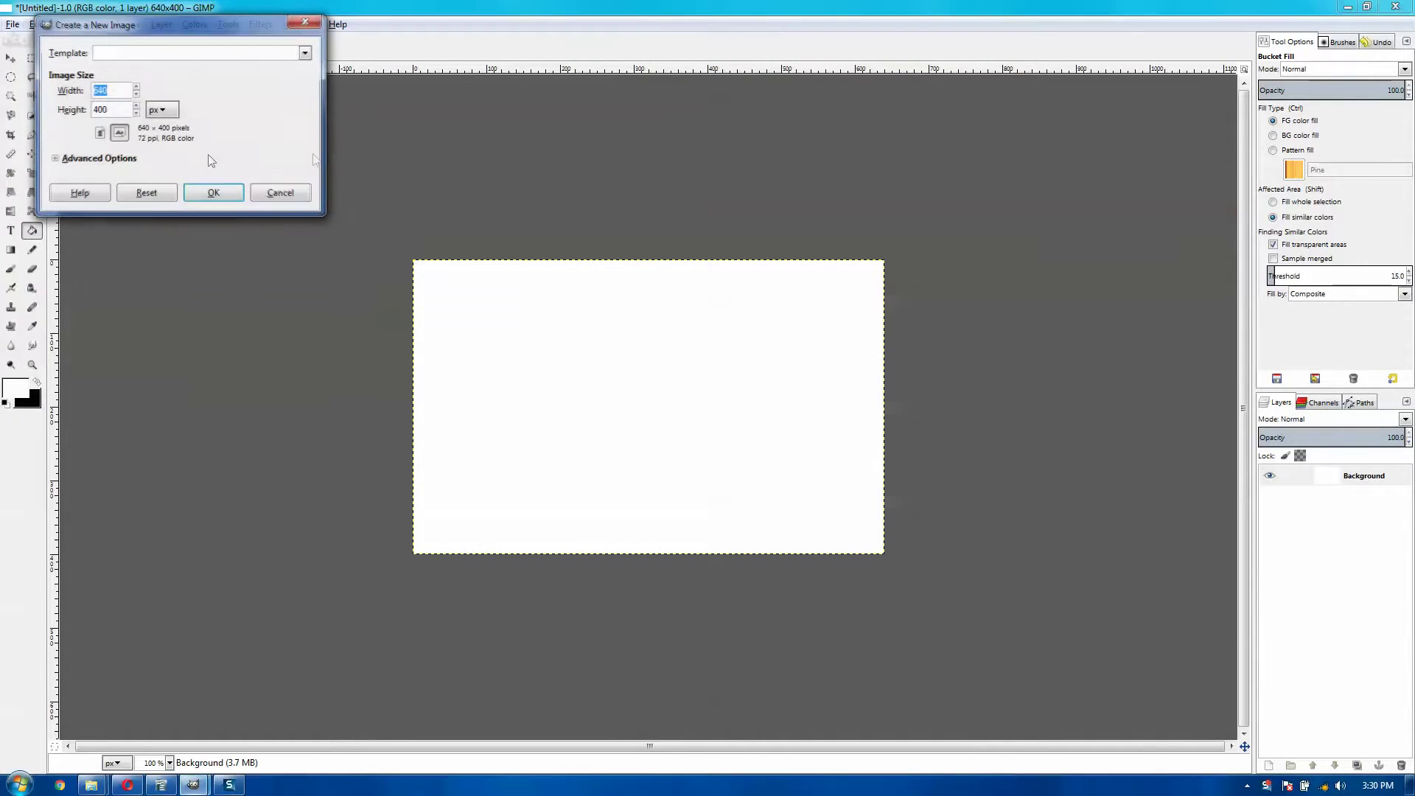
left_click(210, 191)
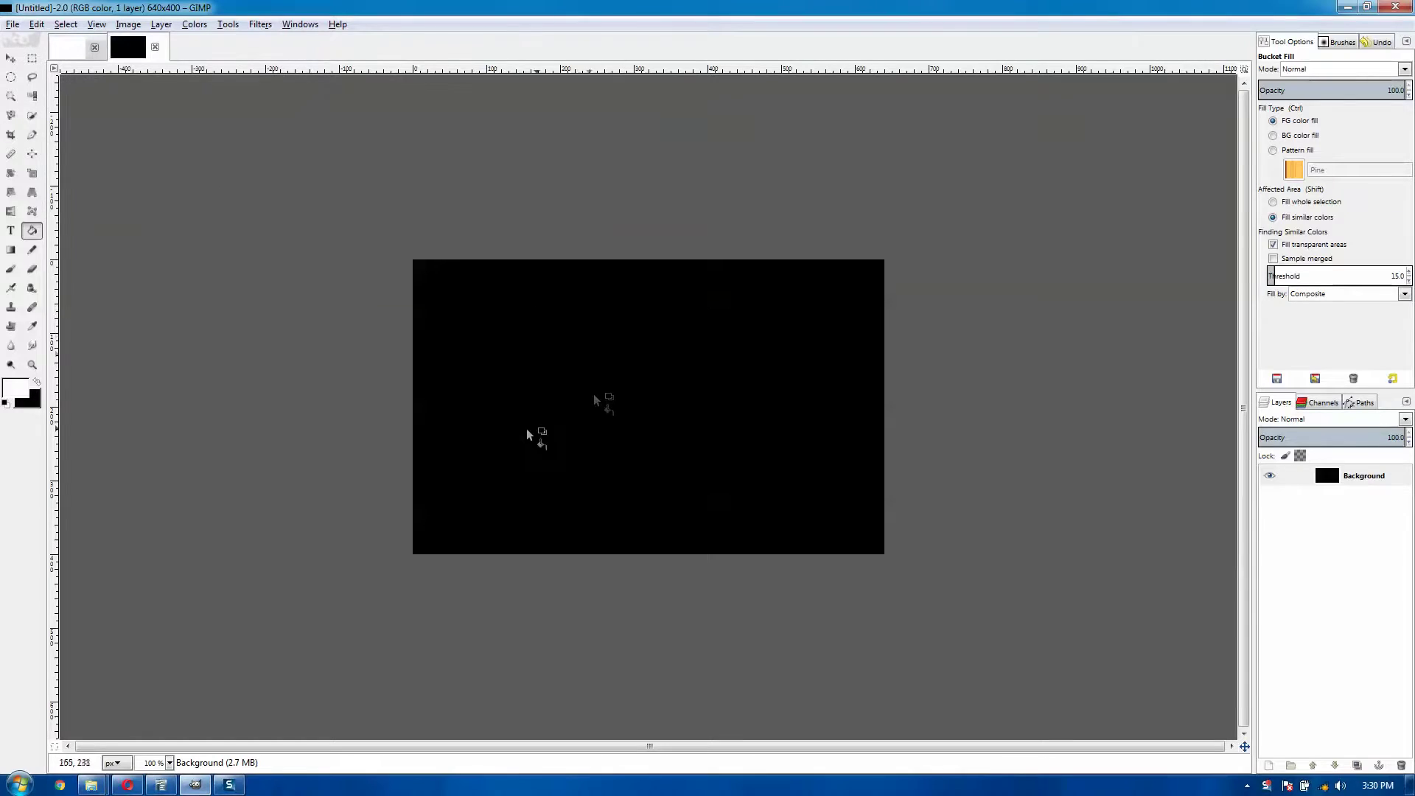
left_click(545, 414, "ctrl")
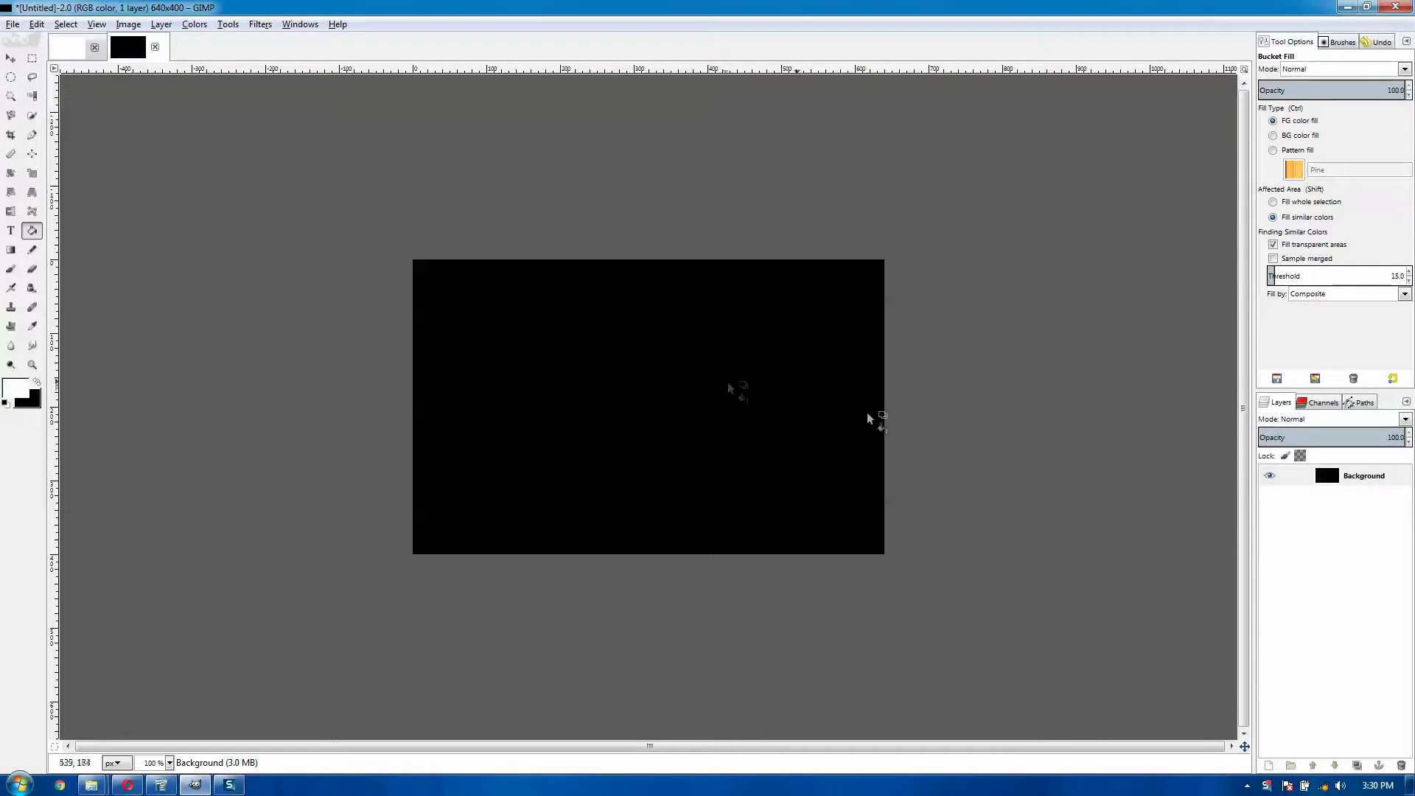
- Select the Background layer and set the Move tool to move the active layer
left_click(1348, 478)
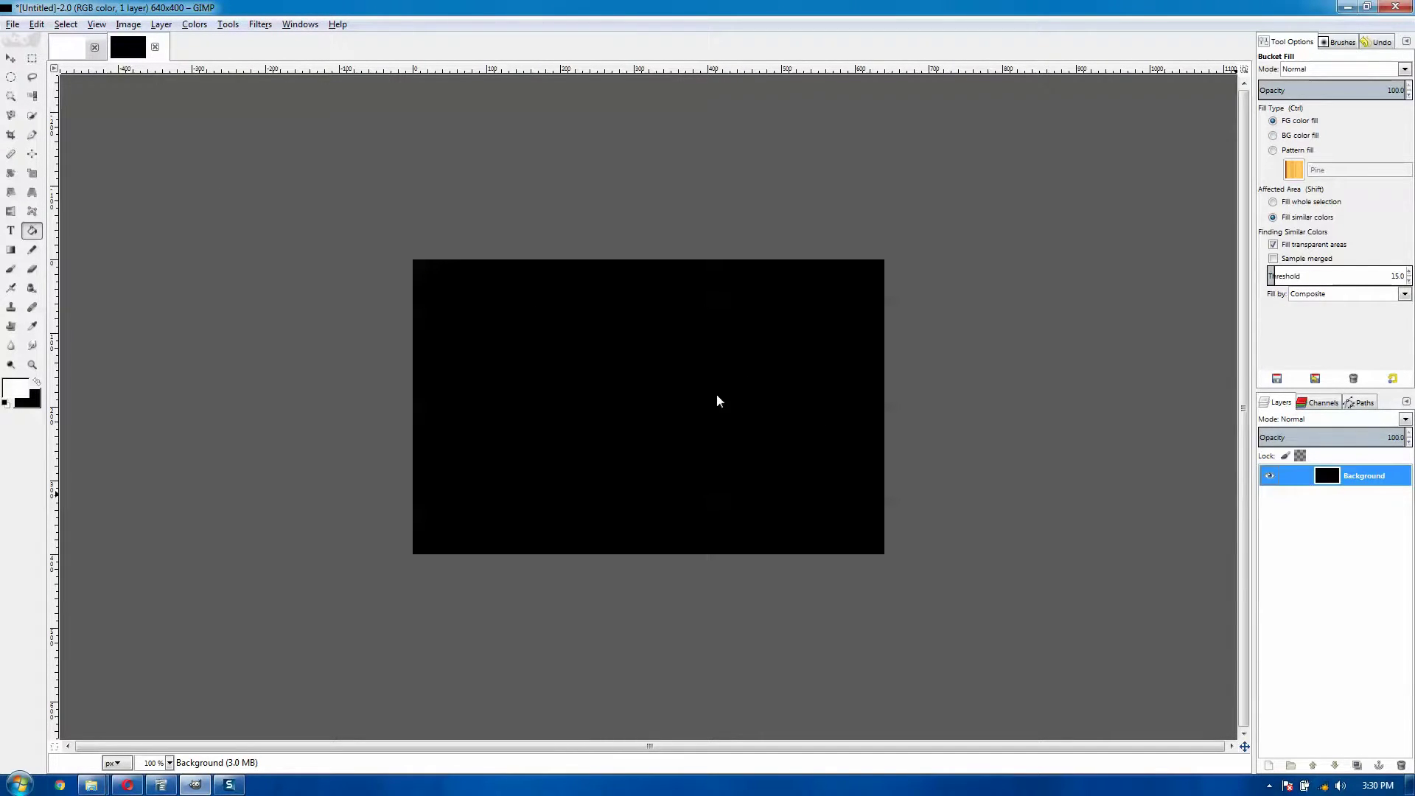
key("m")
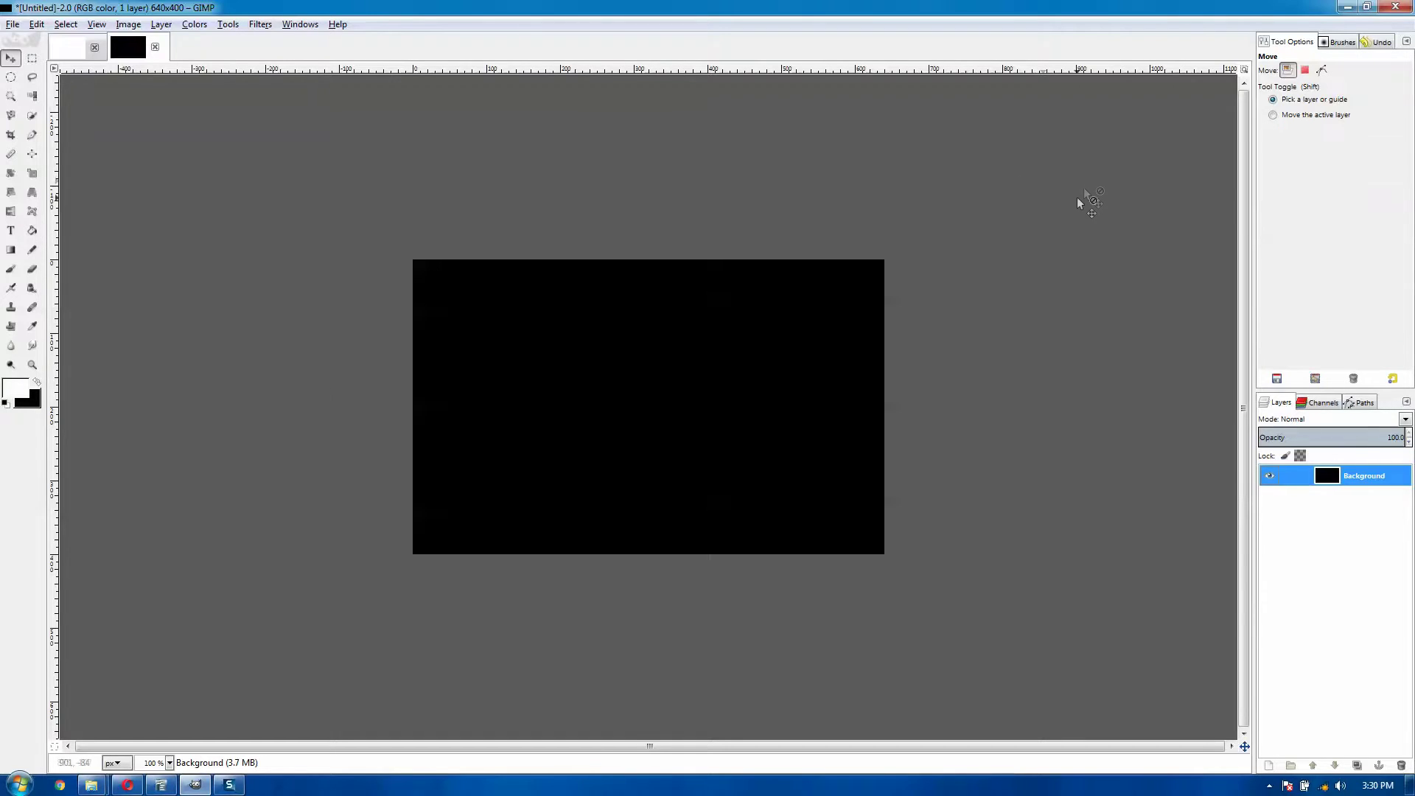
left_click(1274, 115)
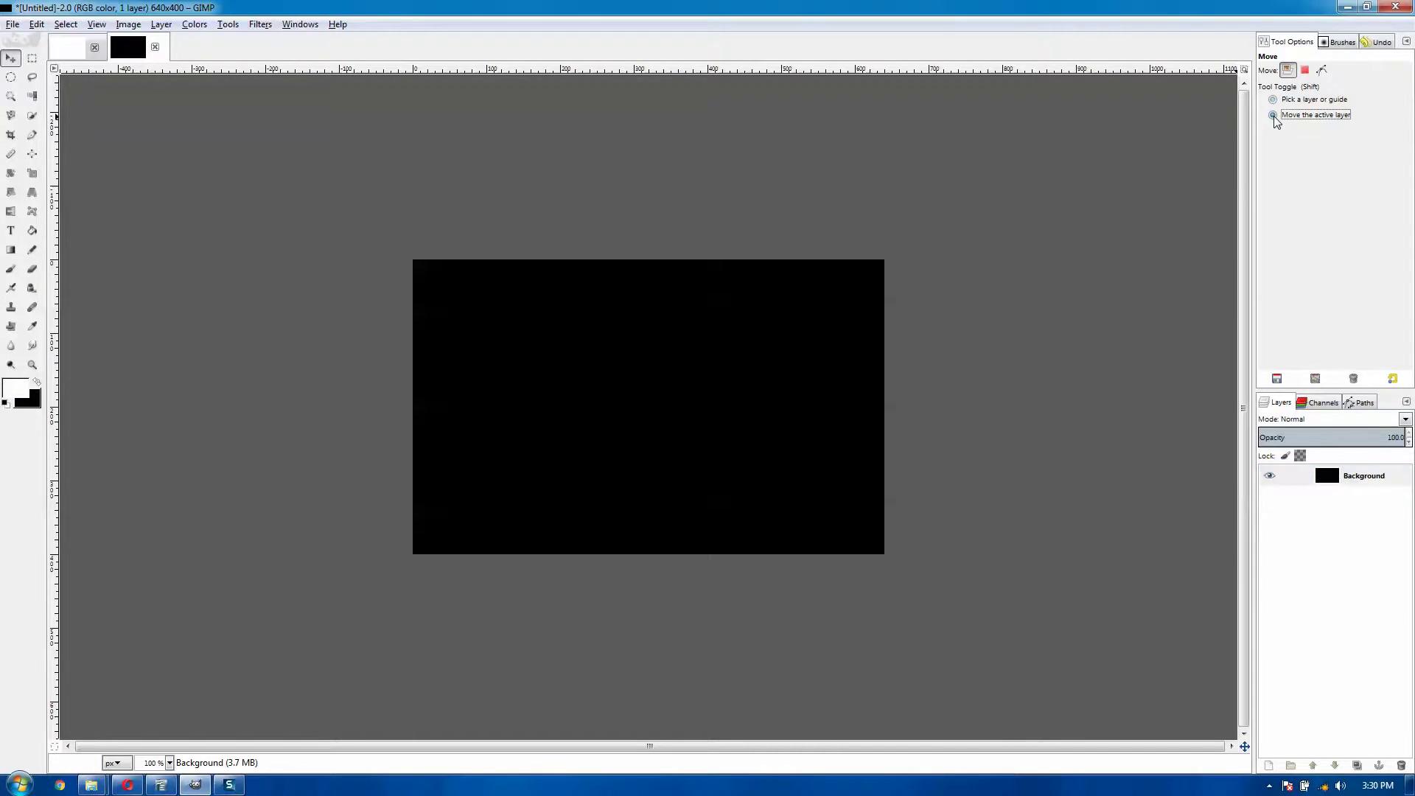
- Save the current tool options immediately through the Tool Options preferences
left_click(37, 25)
left_click(70, 319)
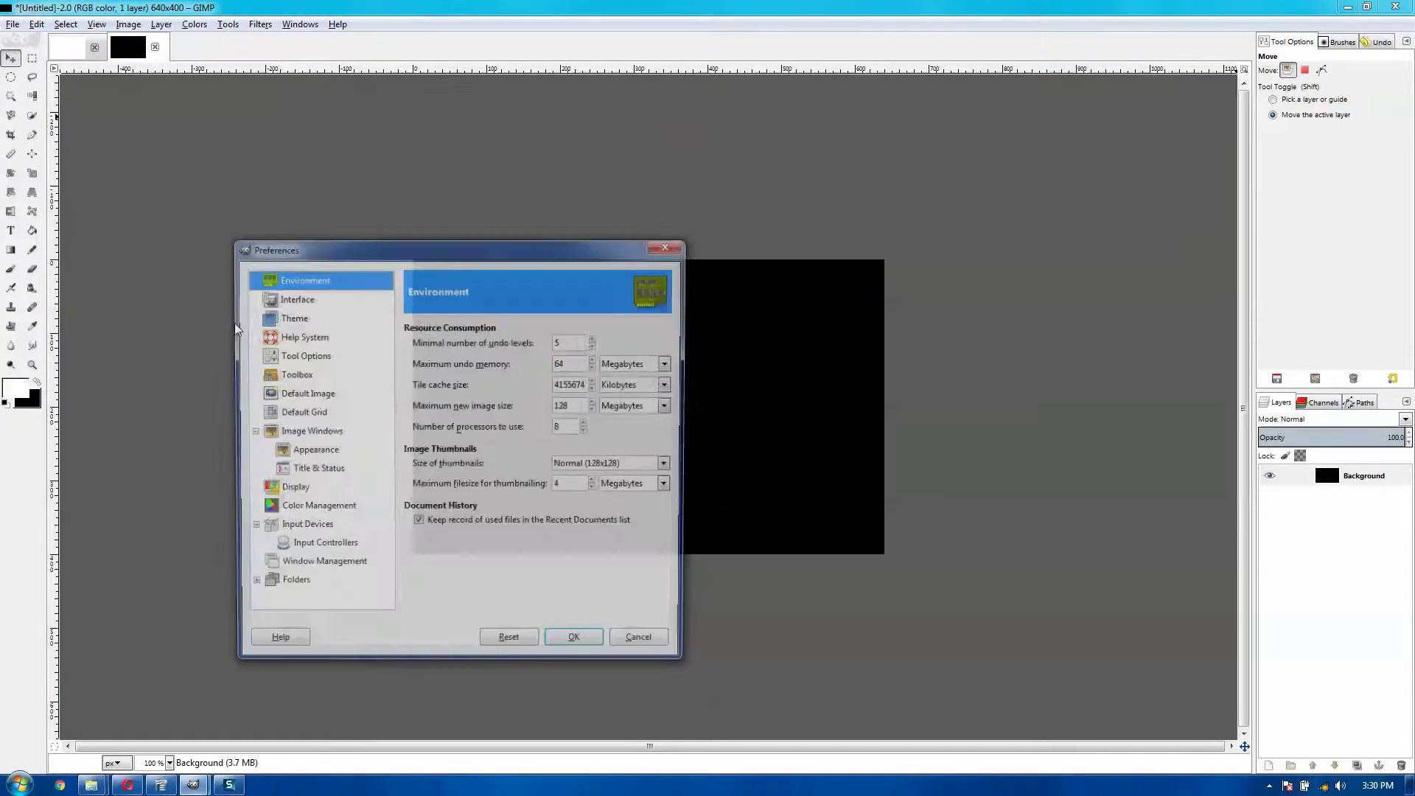
left_click(323, 355)
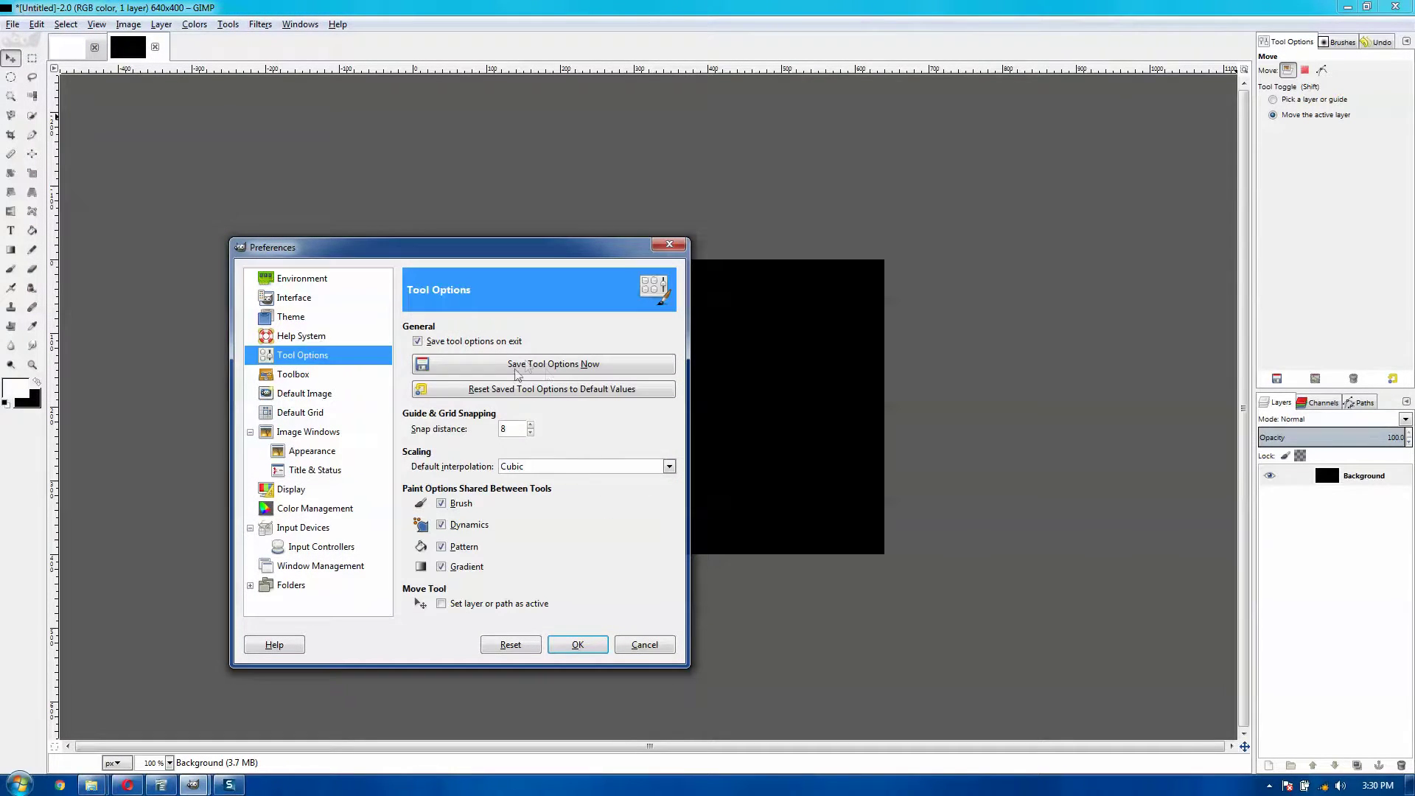
left_click(549, 369)
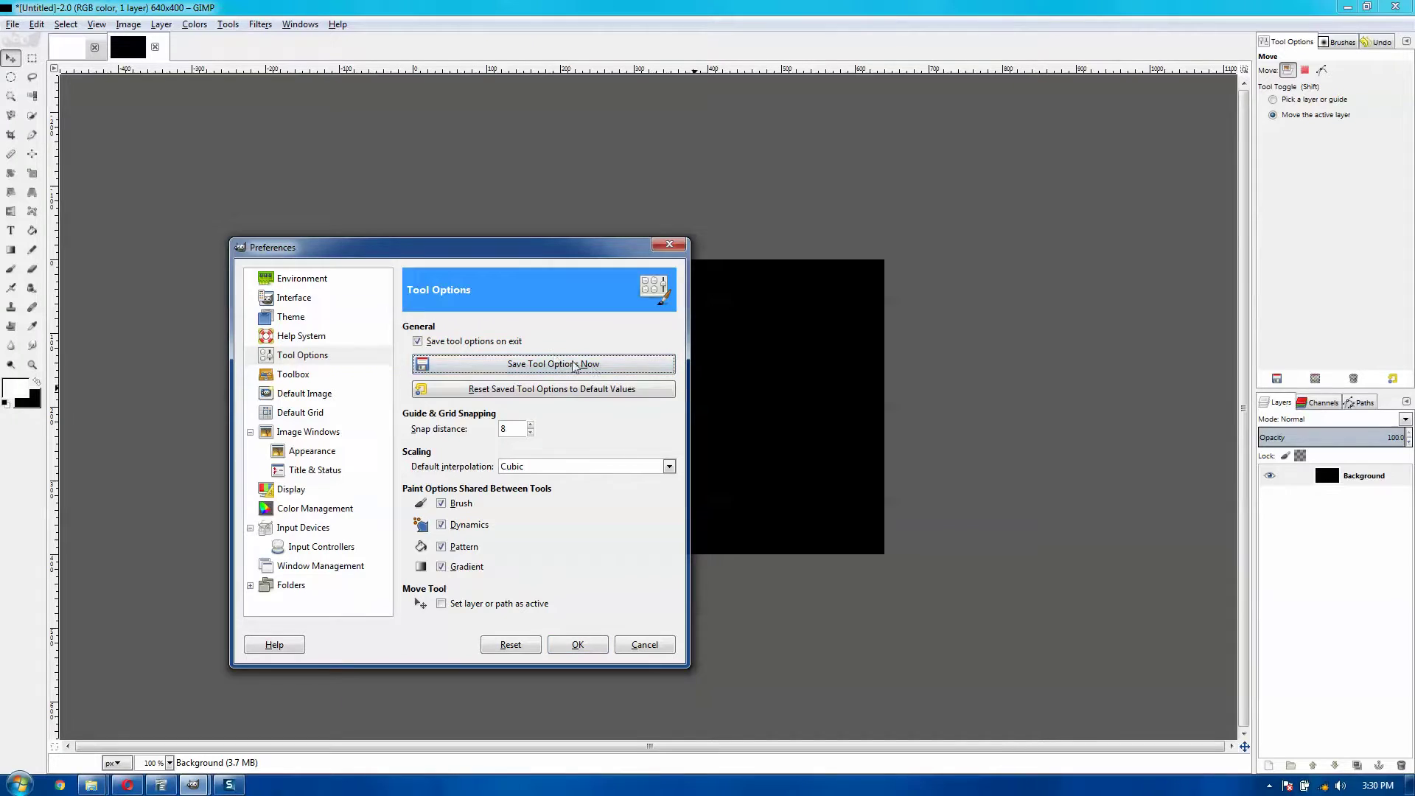
left_click(577, 646)
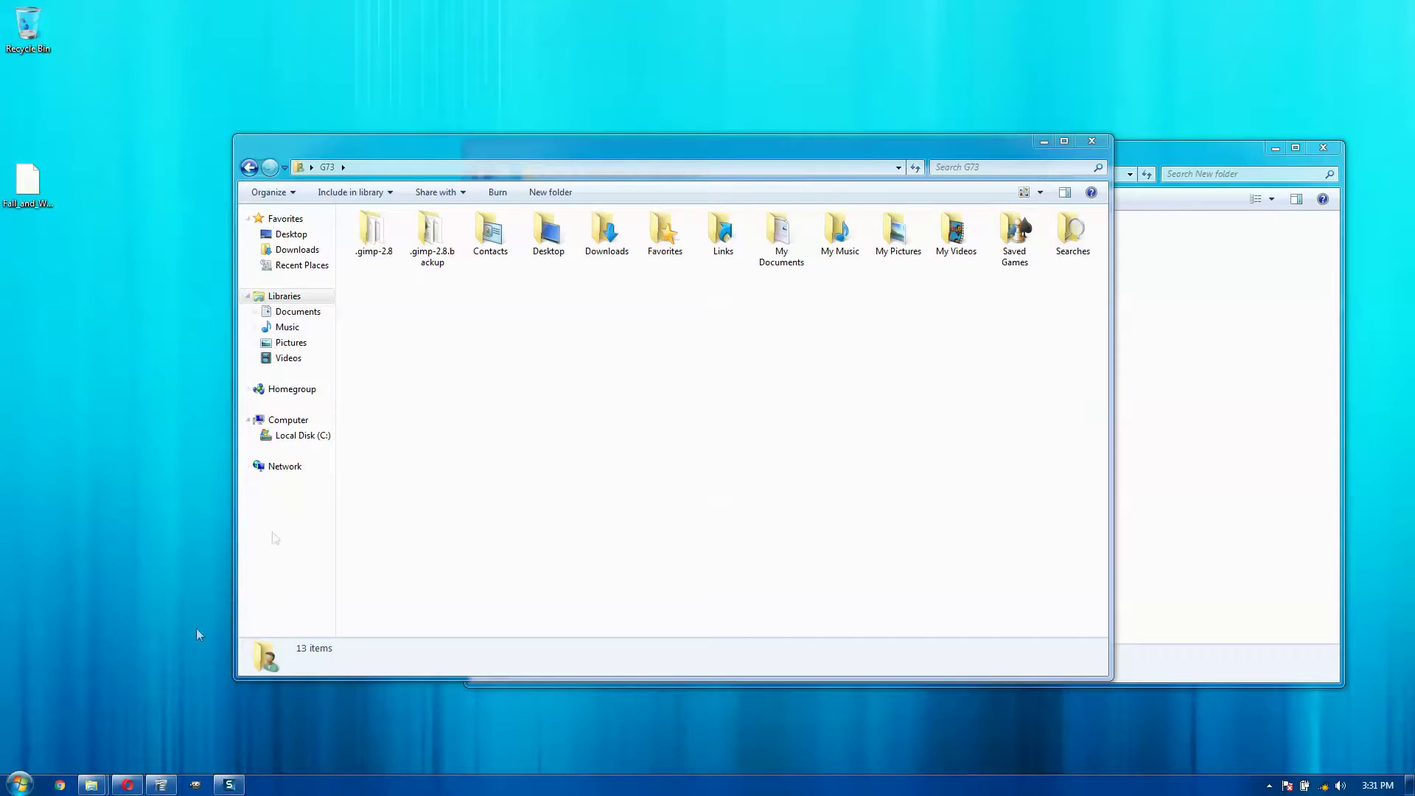
- Switch to the browser and read the Layer via Copy / Cut plugin page, including its installation instructions
left_click(136, 783)
key("ctrl+Tab")
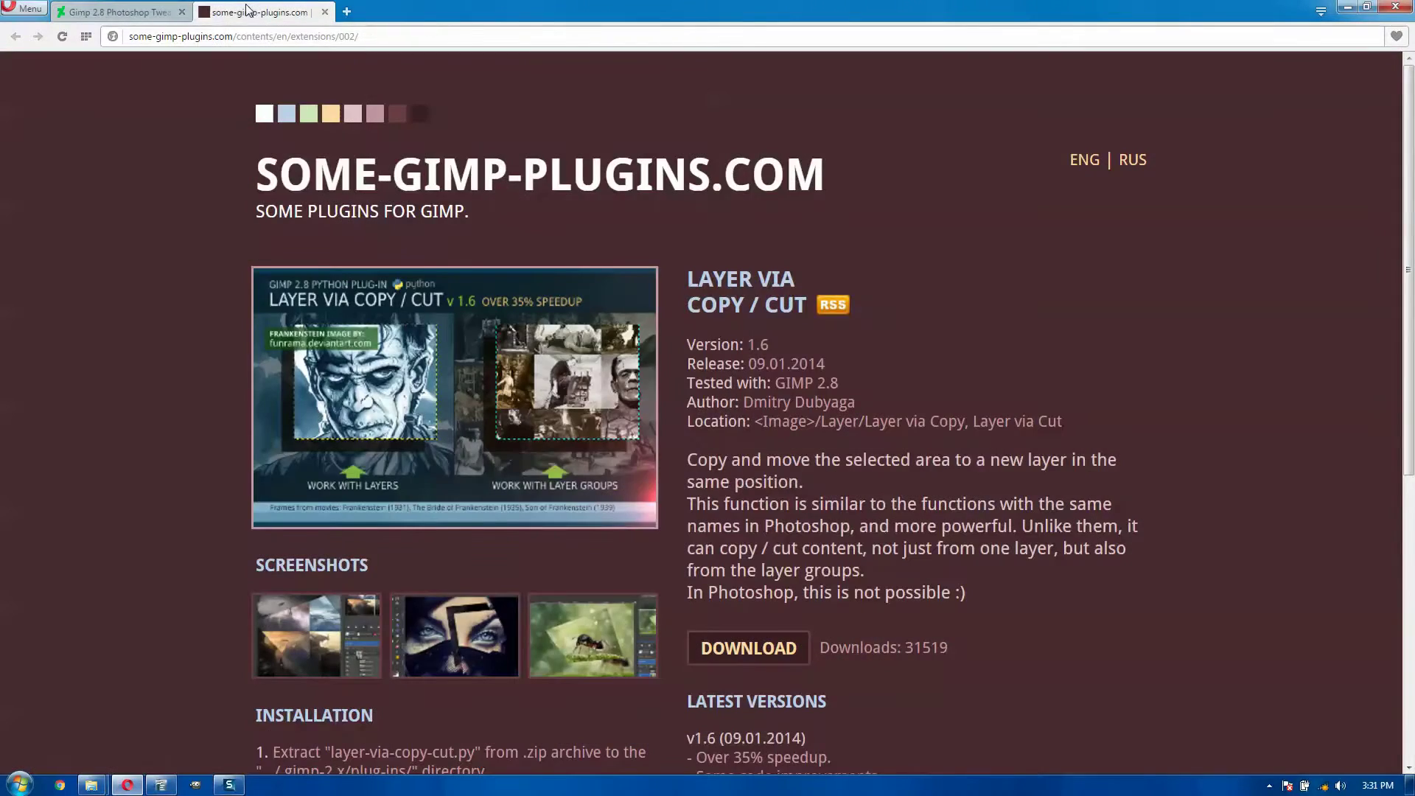
scroll(767, 398, "down", 3)
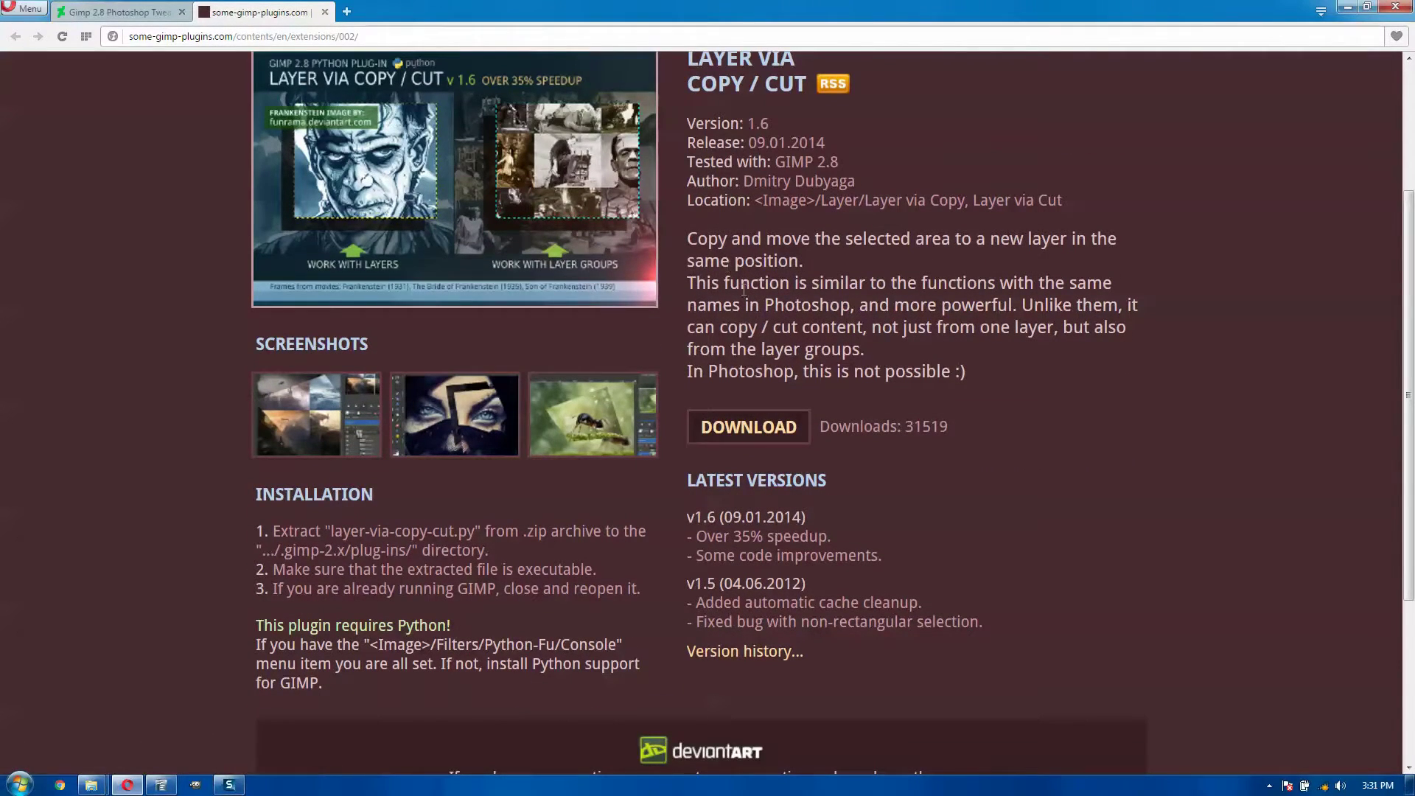
scroll(648, 443, "down", 1)
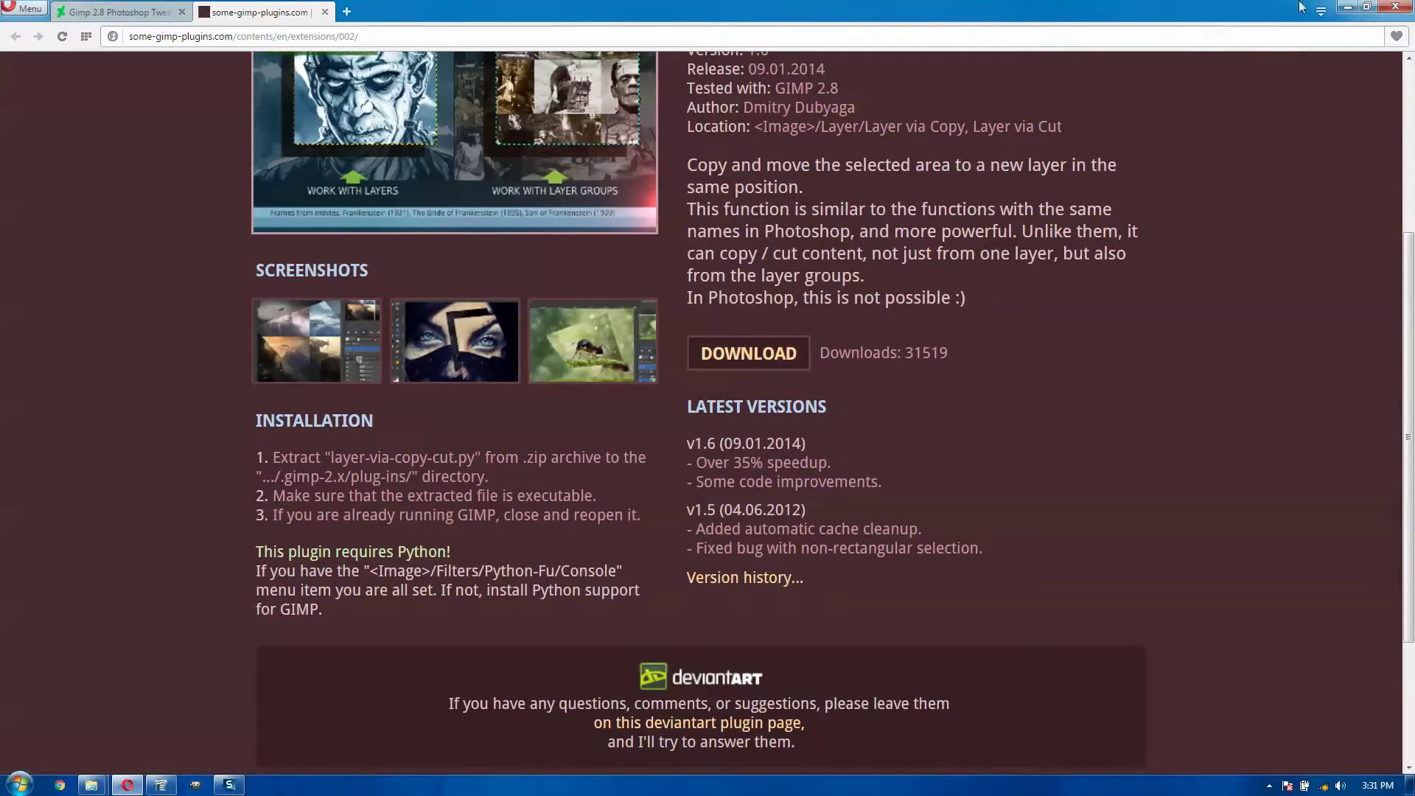
left_click(1343, 6)
- Extract layer-via-copy-cut.zip in the downloads' New folder into its own layer-via-copy-cut folder using 7-Zip
mouse_move(91, 785)
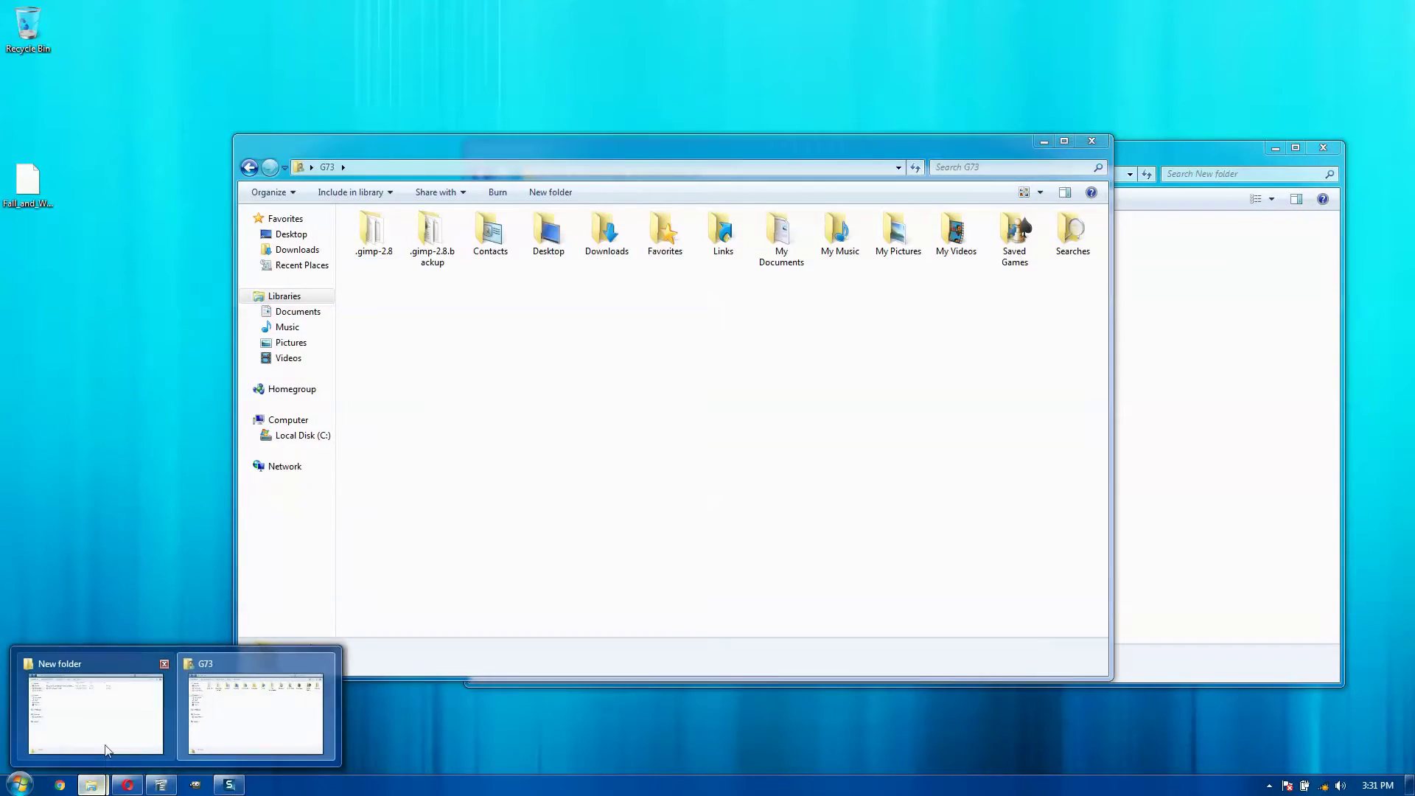
left_click(278, 677)
left_click(682, 258)
right_click(690, 260)
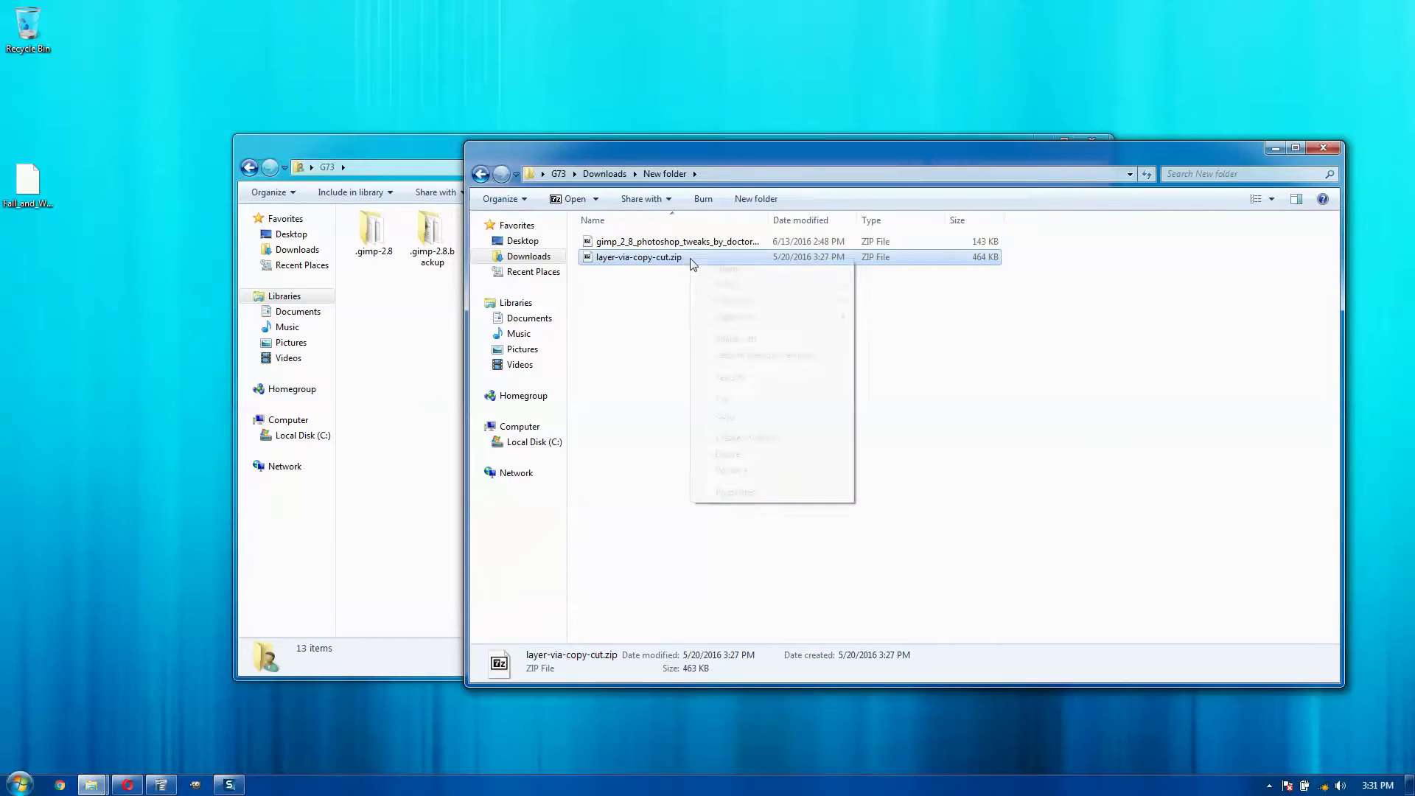
mouse_move(772, 287)
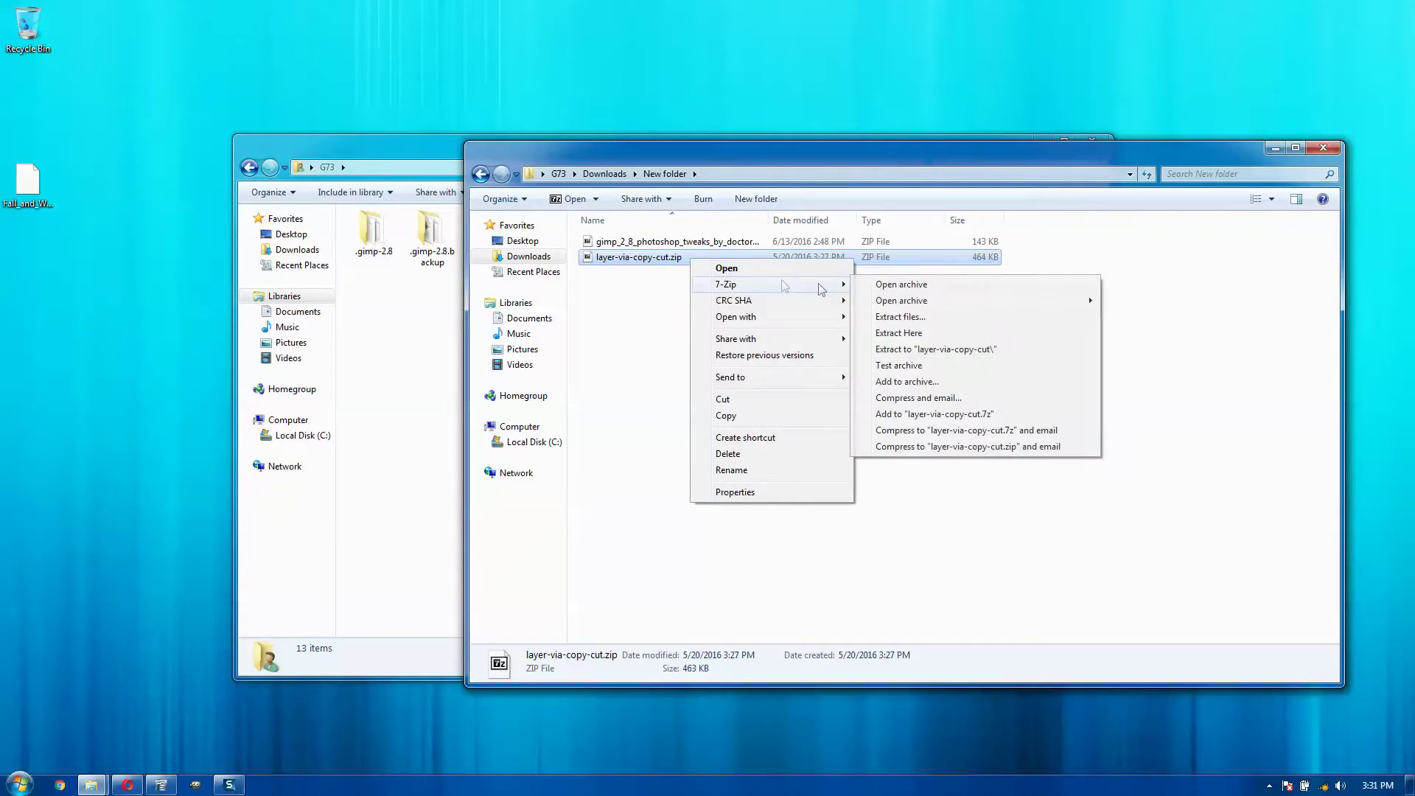
left_click(927, 351)
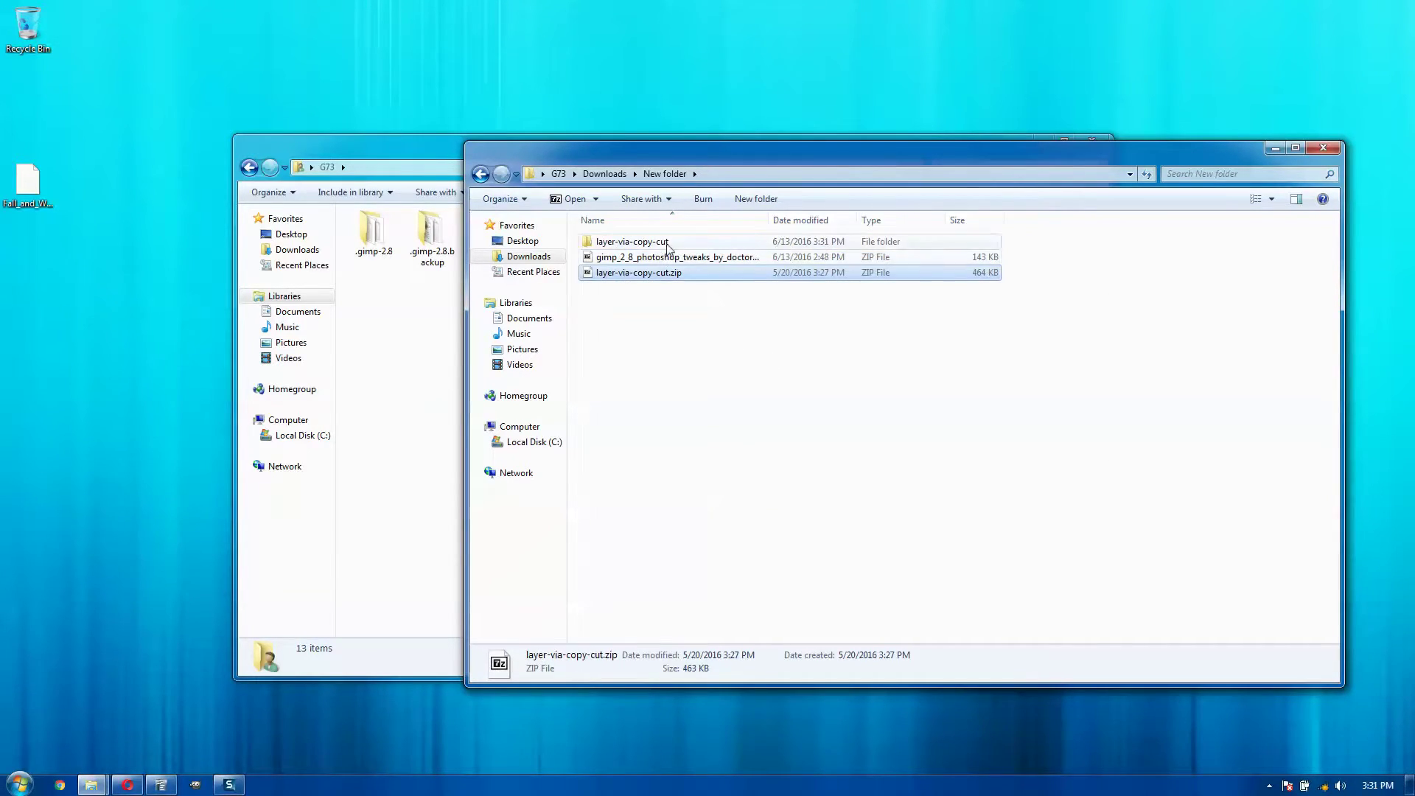
- Copy the entire contents of the extracted layer-via-copy-cut folder
double_click(623, 242)
left_click_drag(627, 347, 674, 237)
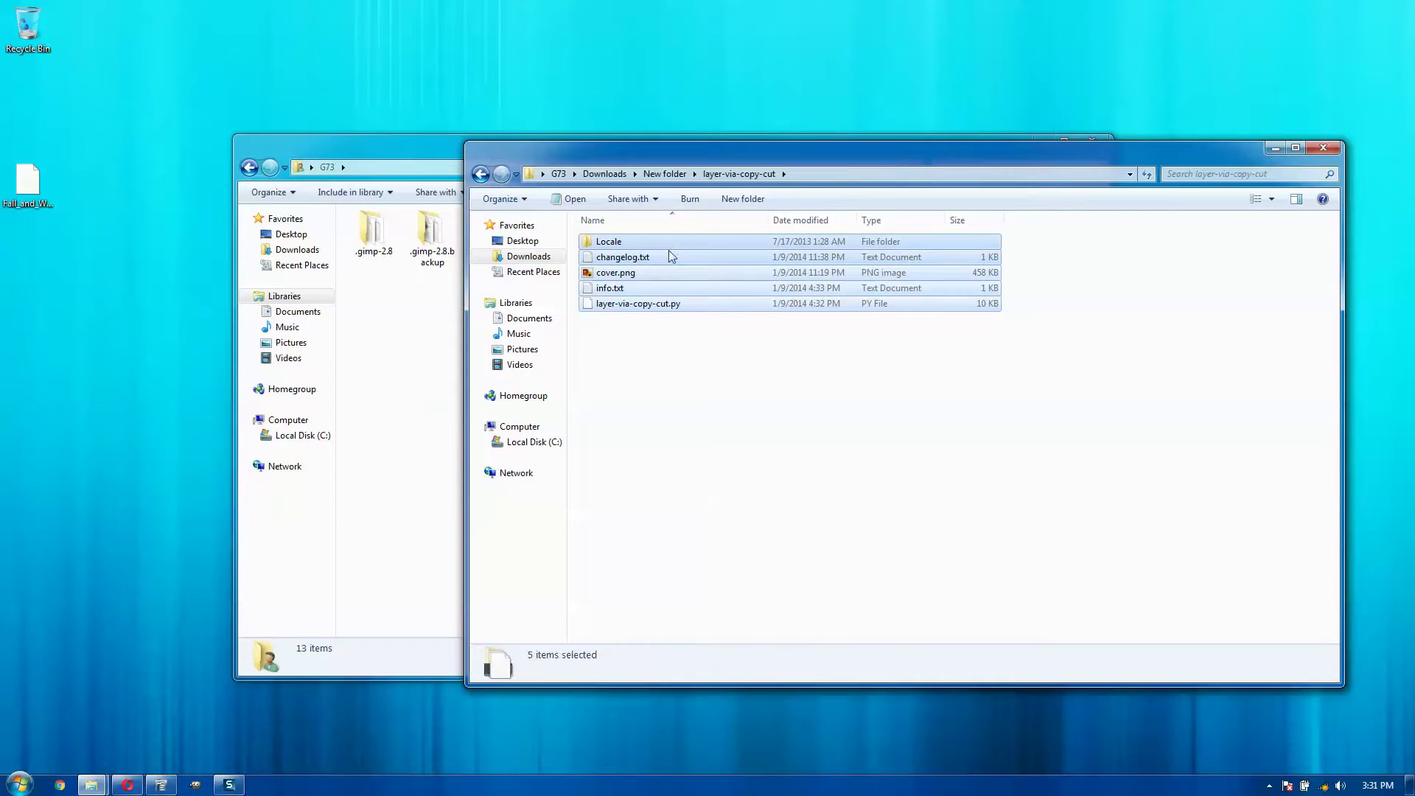
right_click(659, 288)
left_click(696, 412)
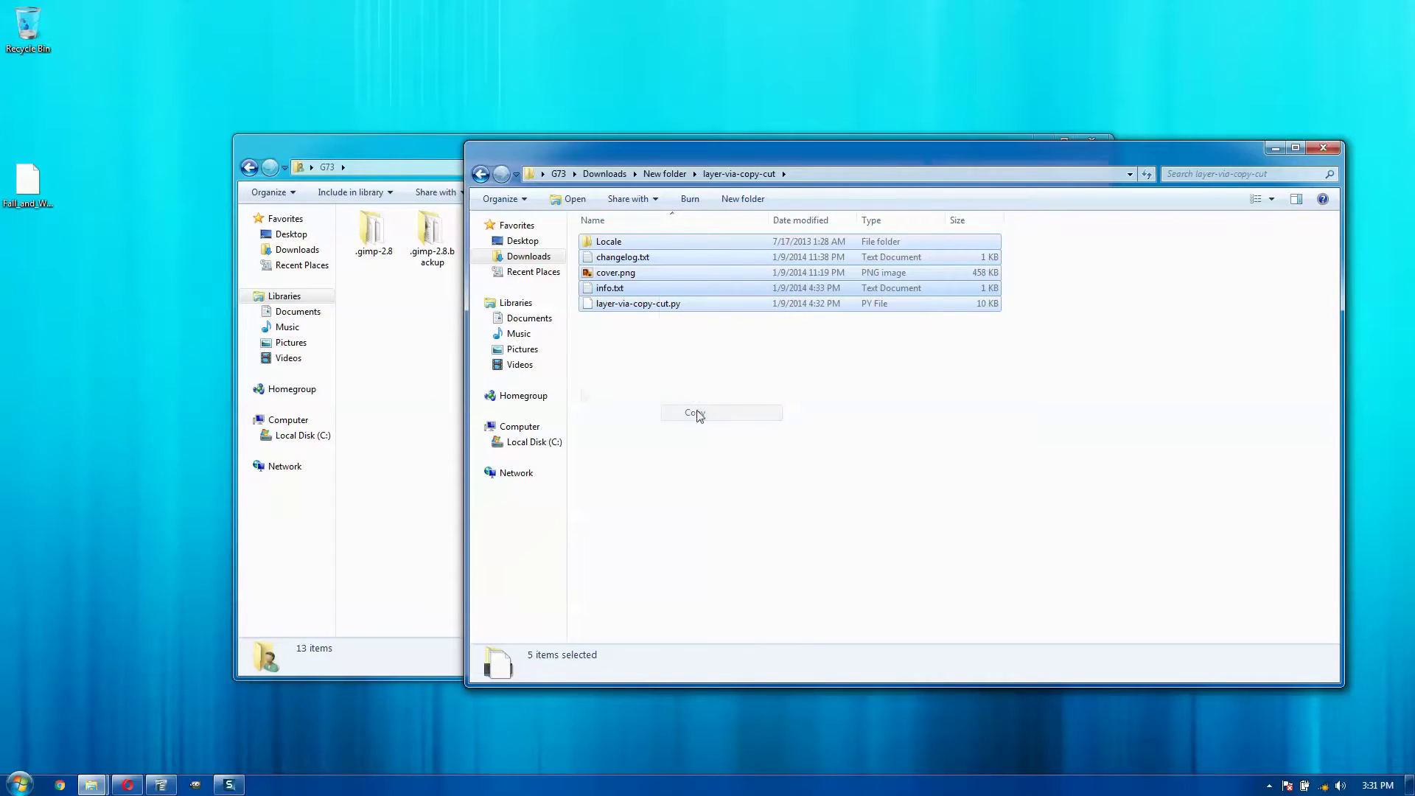
- Paste the copied plugin files into the plug-ins folder inside .gimp-2.8
left_click(405, 303)
double_click(374, 232)
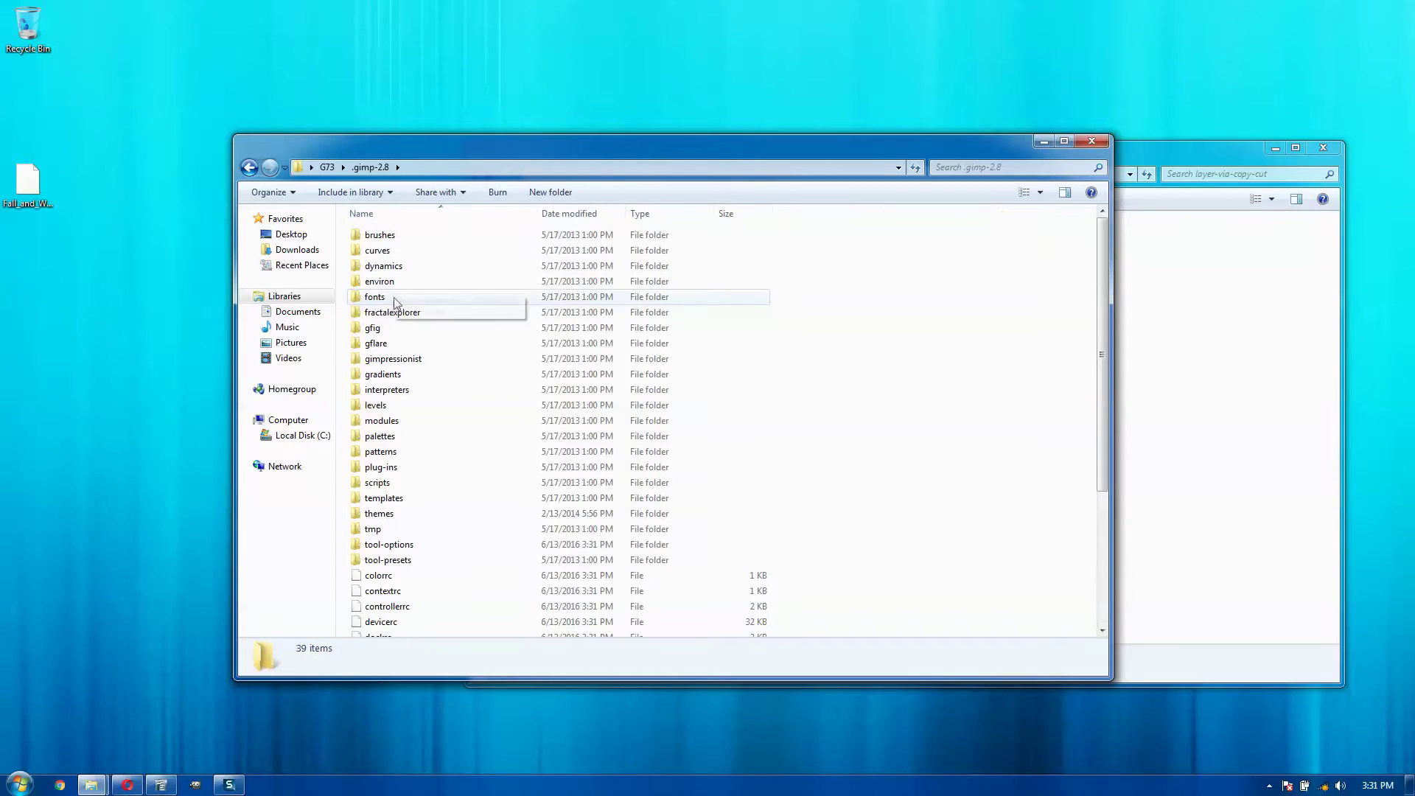
left_click(401, 472)
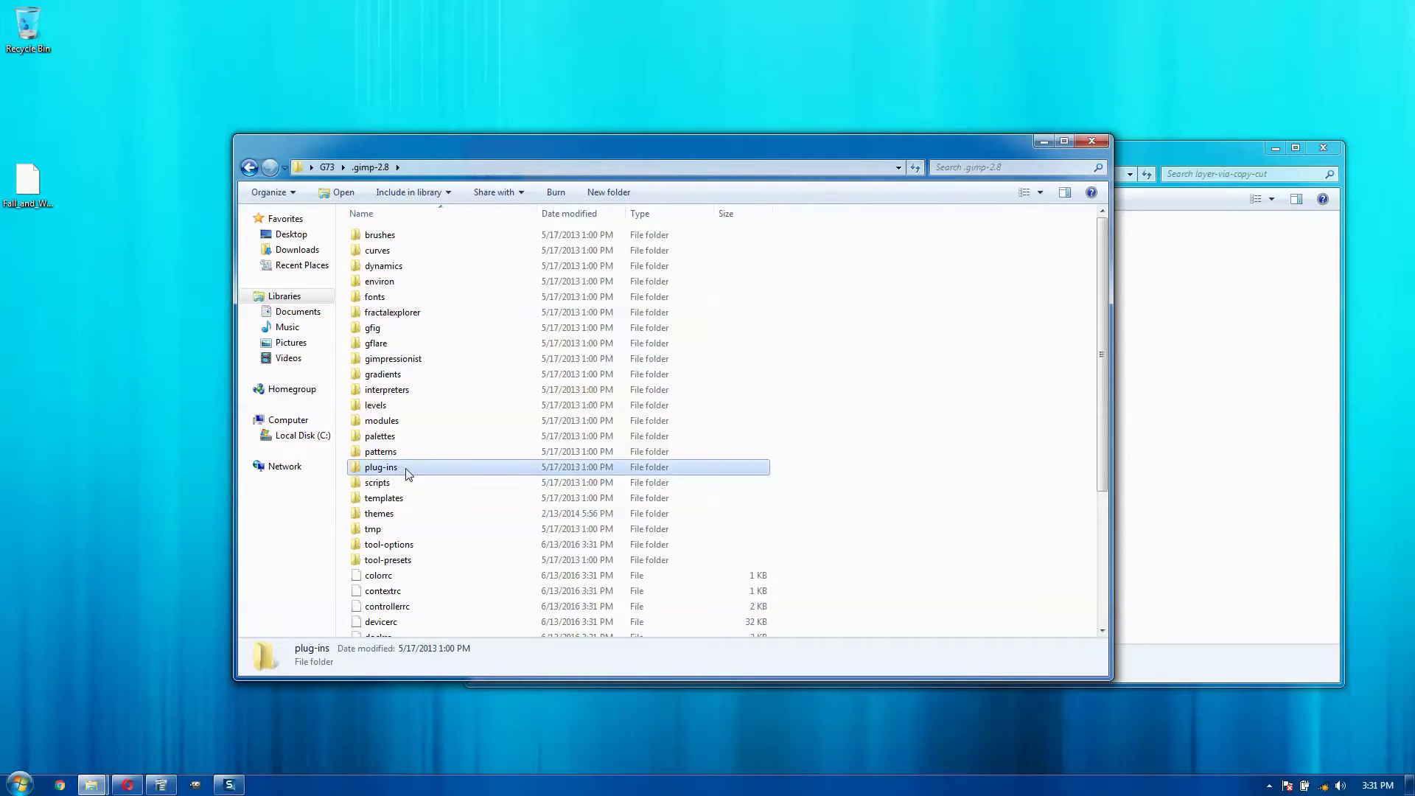
double_click(406, 473)
key("ctrl+v")
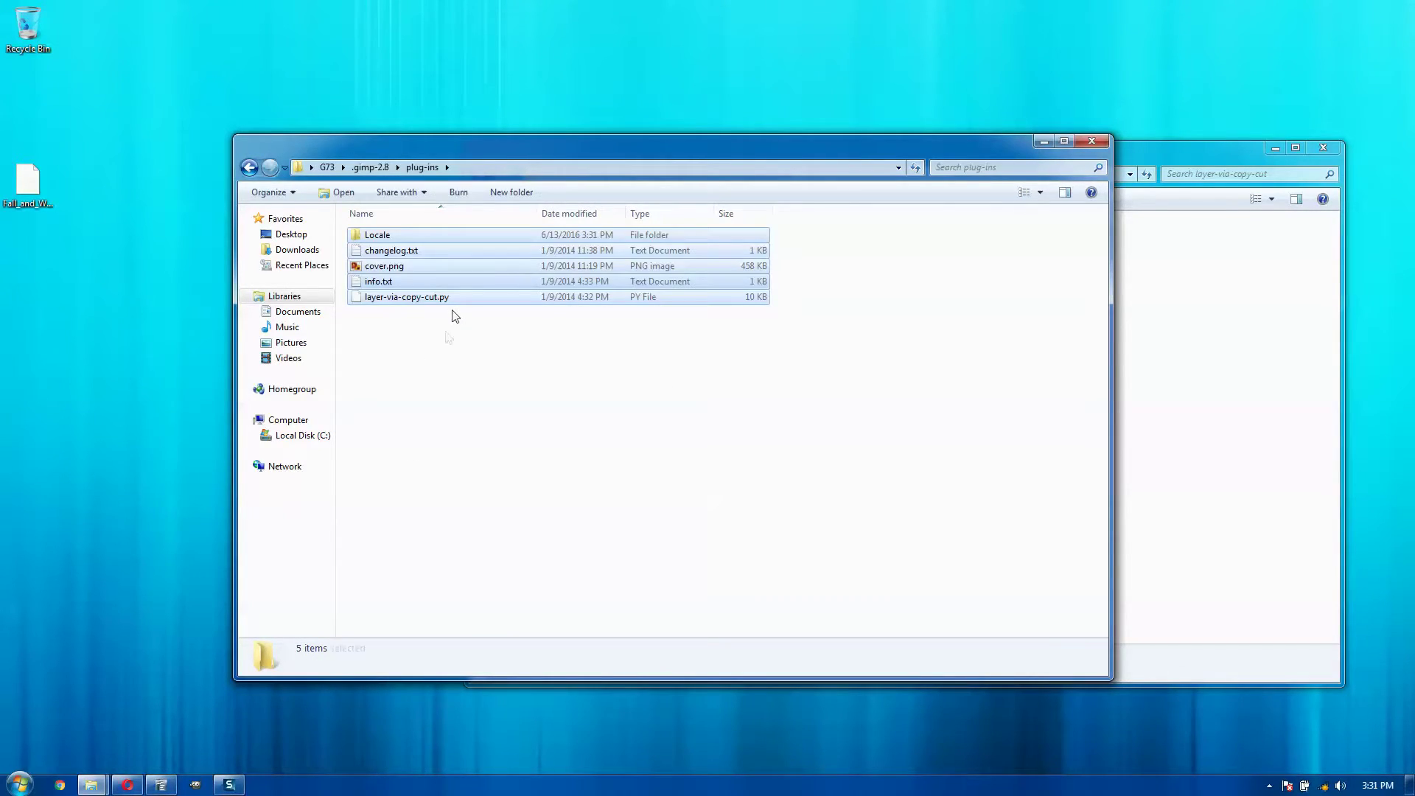
left_click(370, 334)
left_click_drag(364, 340, 419, 215)
left_click(383, 337)
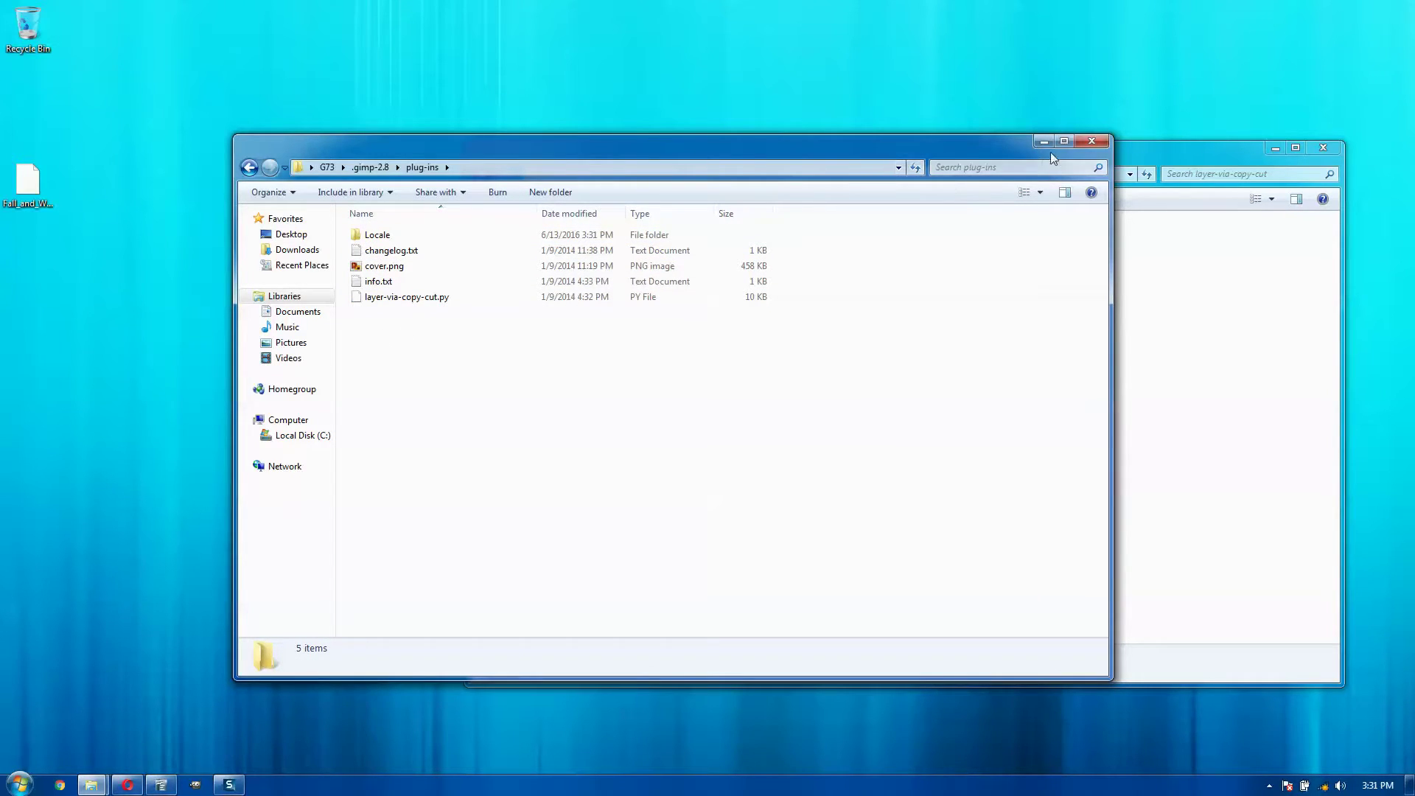
- Switch to GIMP, select a rectangle of about 529x294 px around the white scribble and run Layer via Copy
left_click(195, 785)
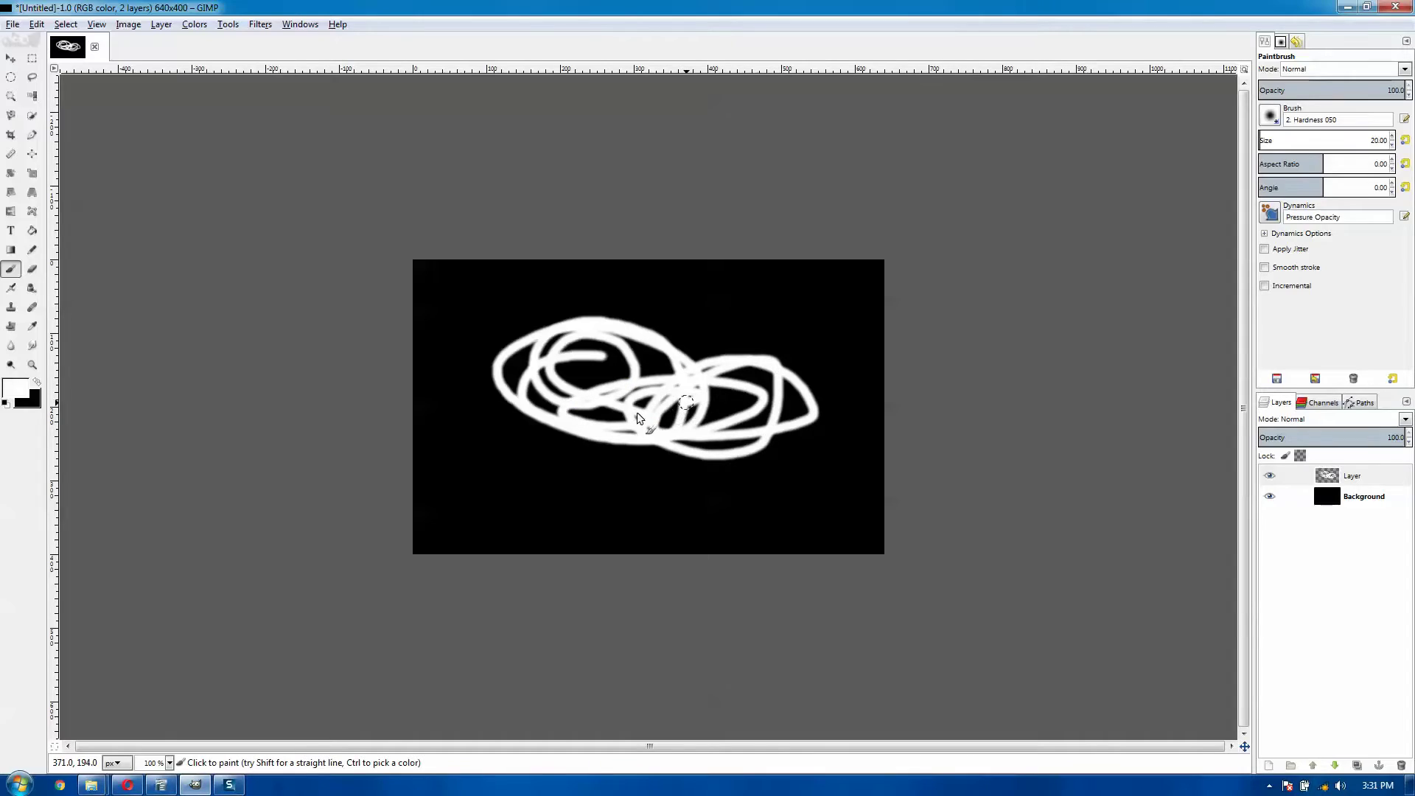
key("r")
left_click_drag(464, 295, 862, 516)
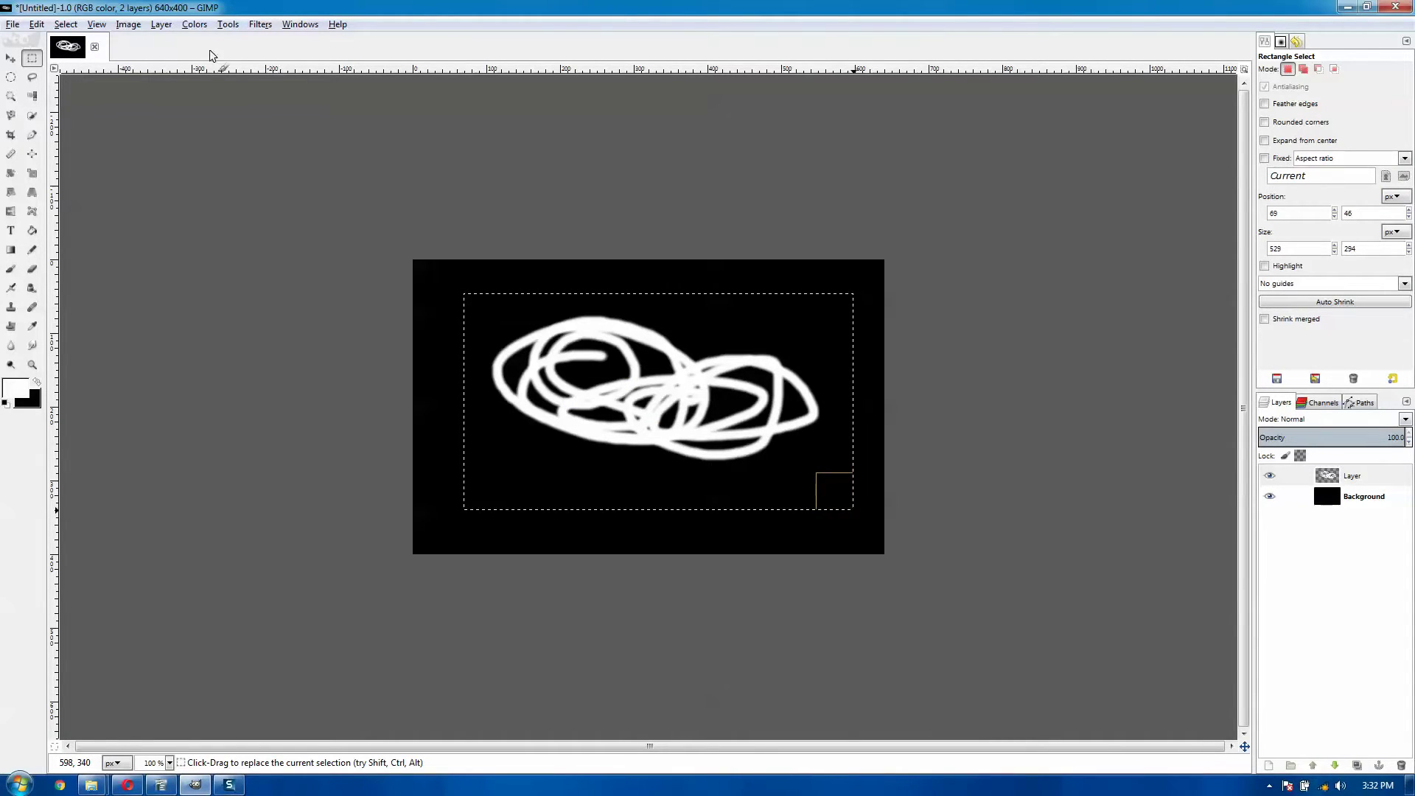
left_click(160, 25)
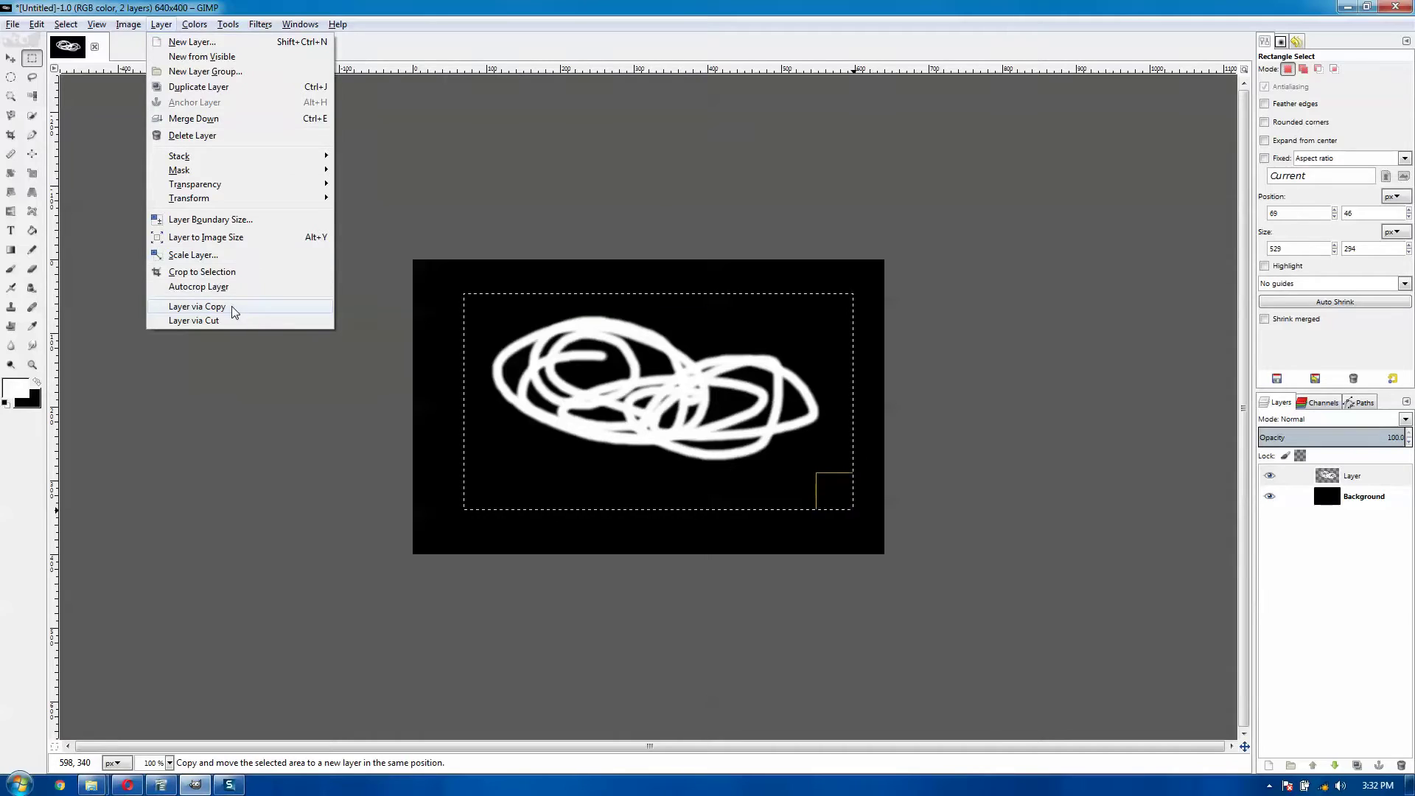
left_click(197, 307)
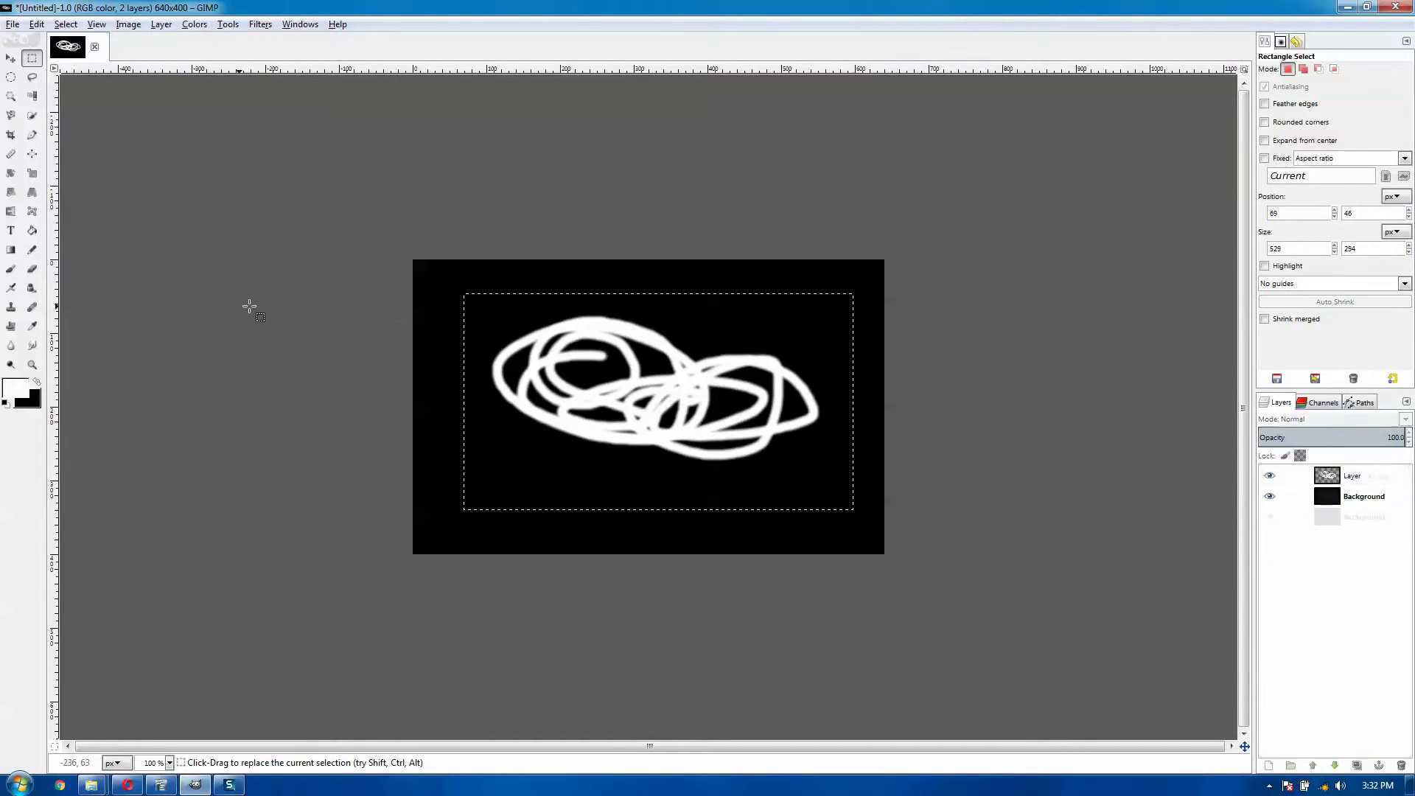
- Select a rectangle of about 537x312 px around the scribble, duplicate the Layer via Copy layer and clear the selection
left_click_drag(457, 284, 853, 513)
key("ctrl+shift+d")
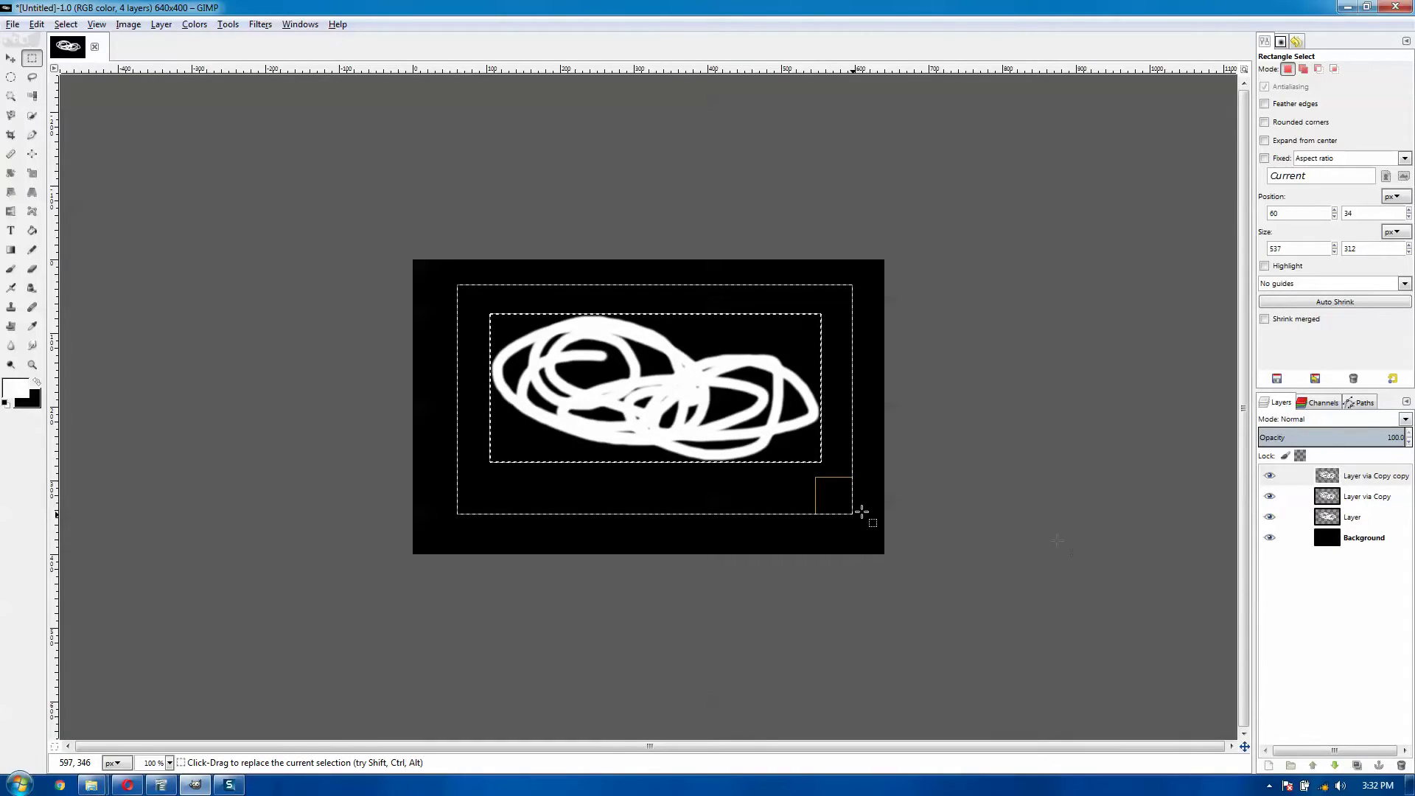
key("ctrl+shift+a")
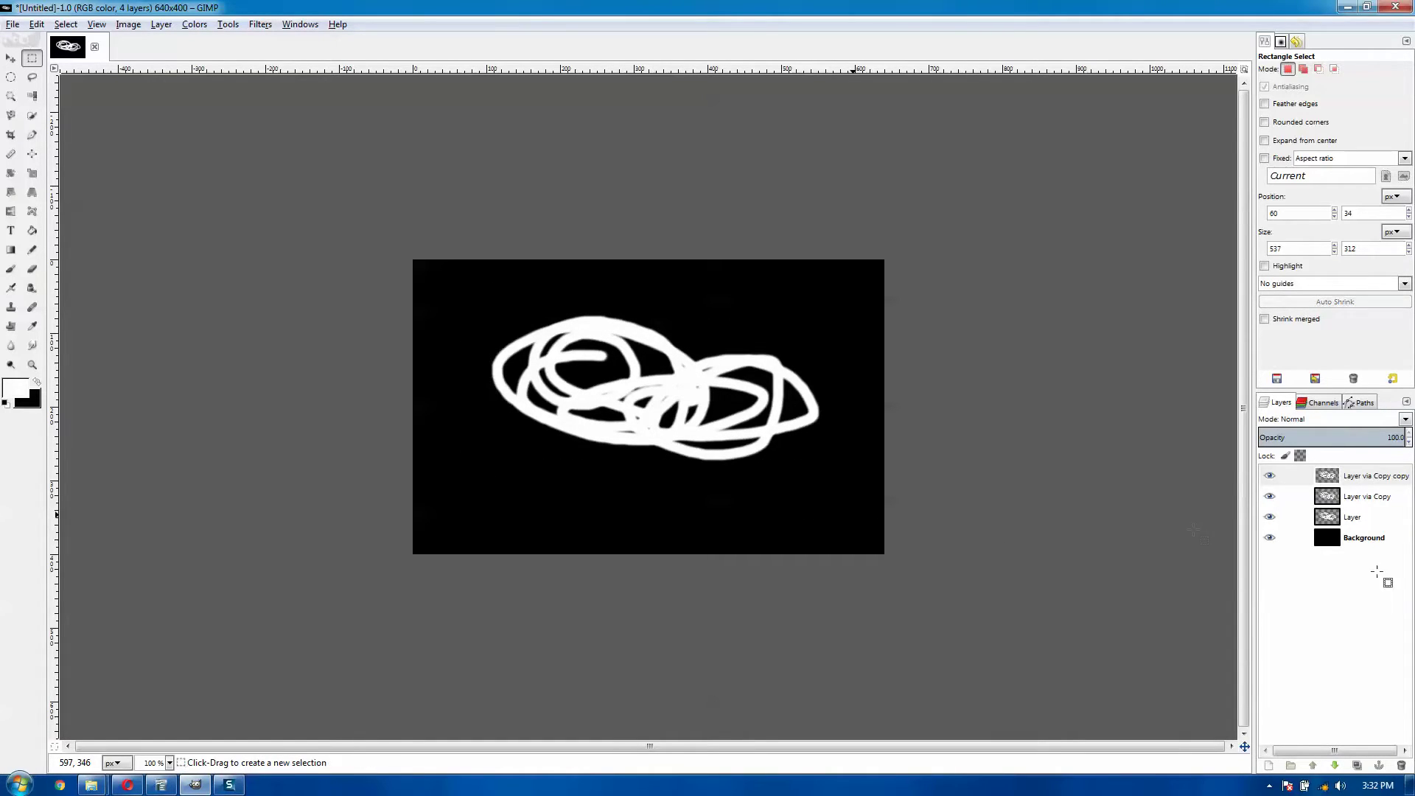
- Toggle the visibility of Layer, Layer via Copy and Layer via Copy copy to compare the duplicated scribbles
left_click(1270, 477)
left_click(1271, 497)
left_click(1271, 518)
left_click(1271, 517)
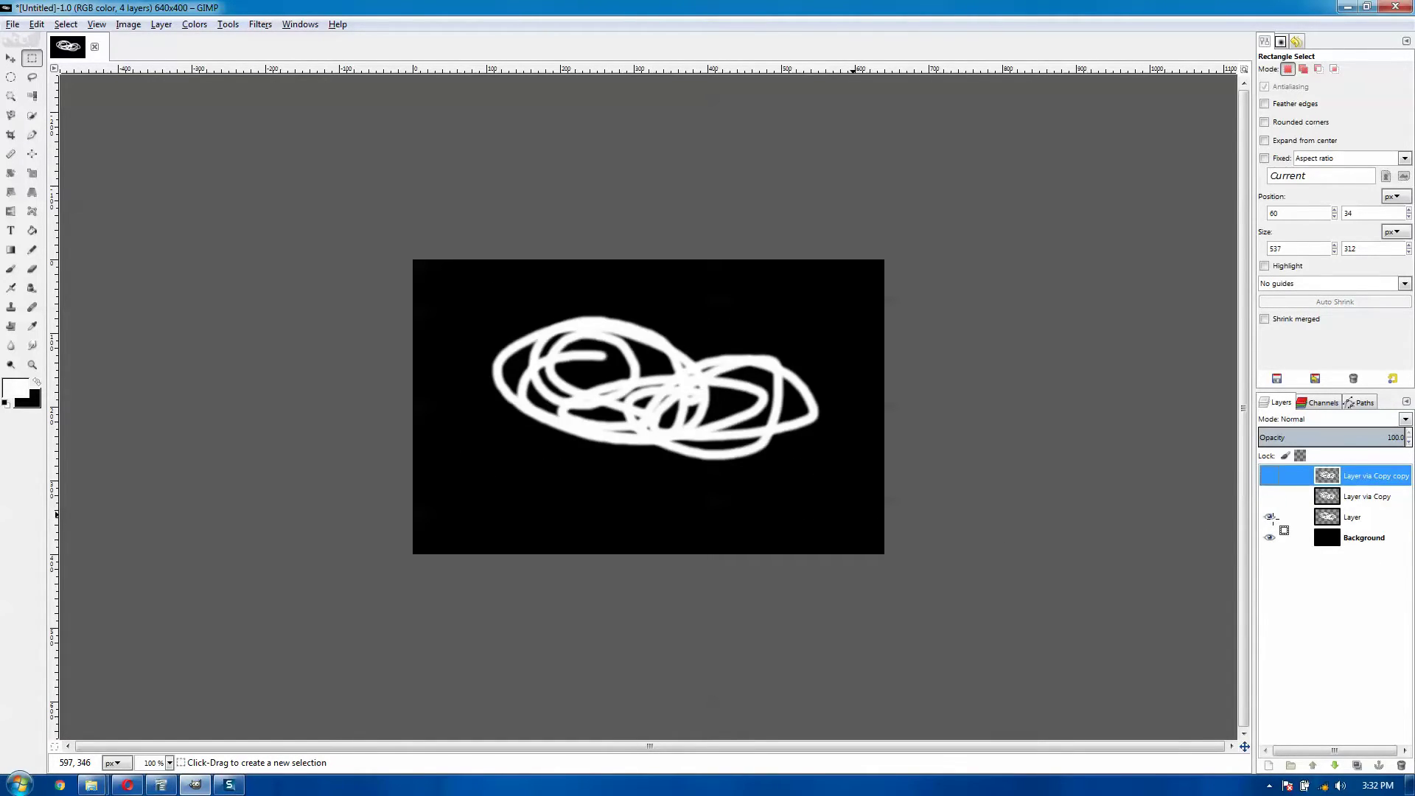
left_click(1270, 501)
left_click(1269, 483)
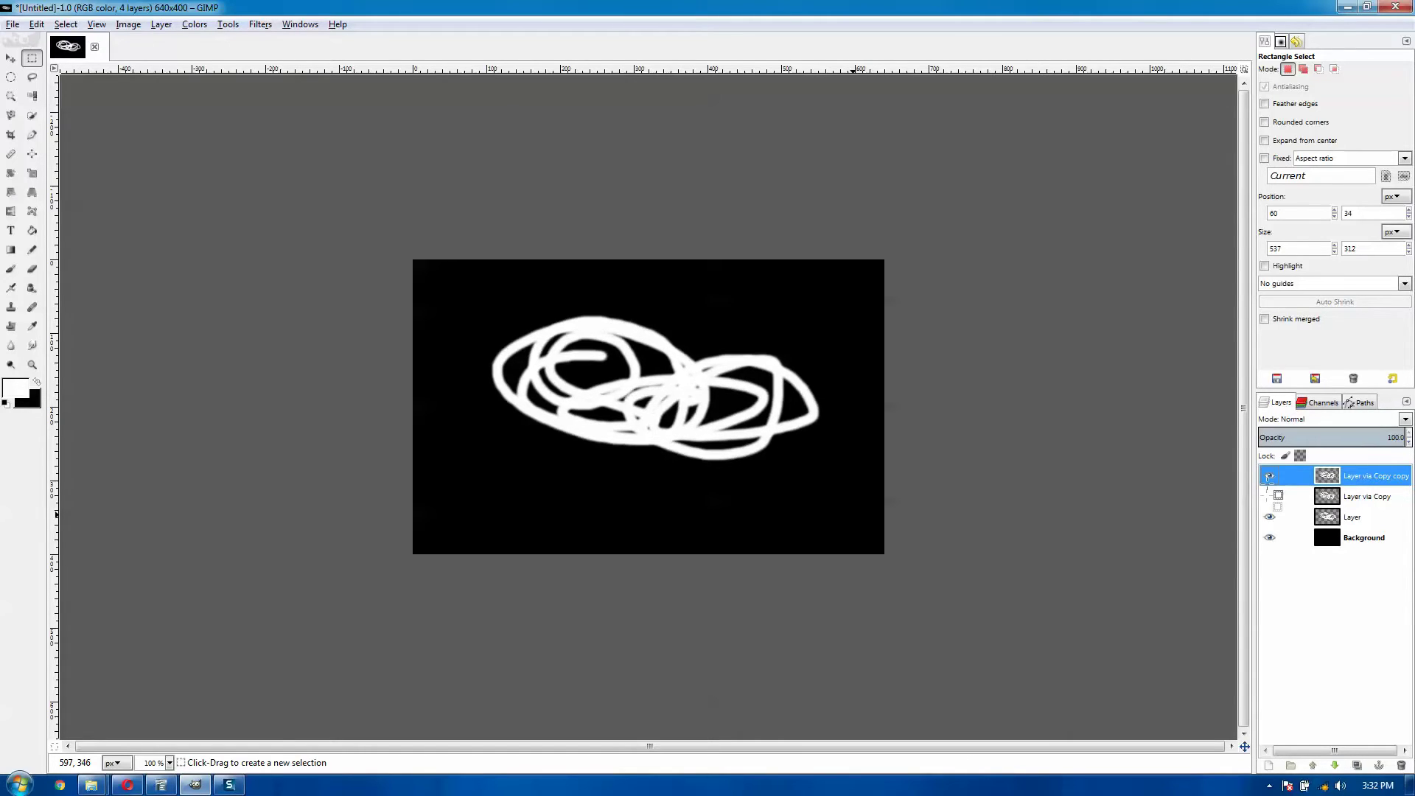
left_click(1270, 499)
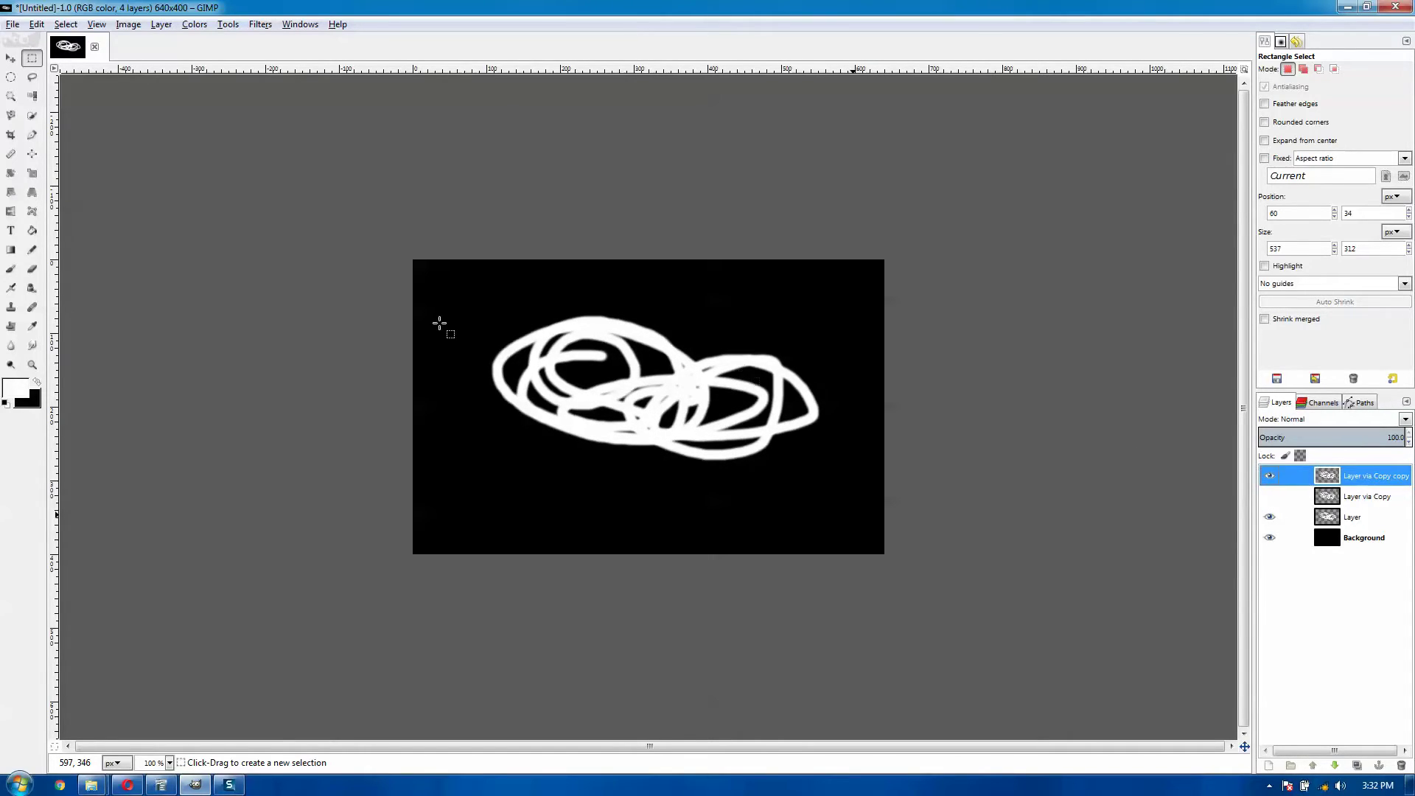